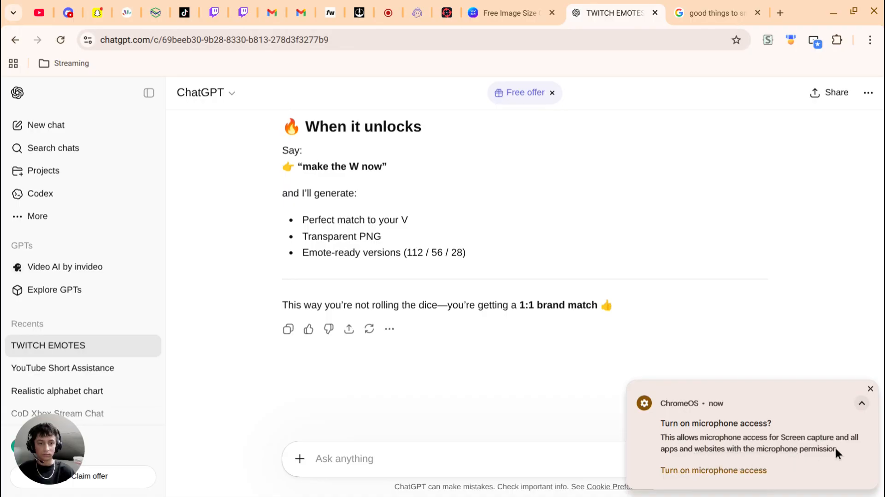
- Turn on microphone access for screen capture and all apps with the microphone permission
left_click(763, 469)
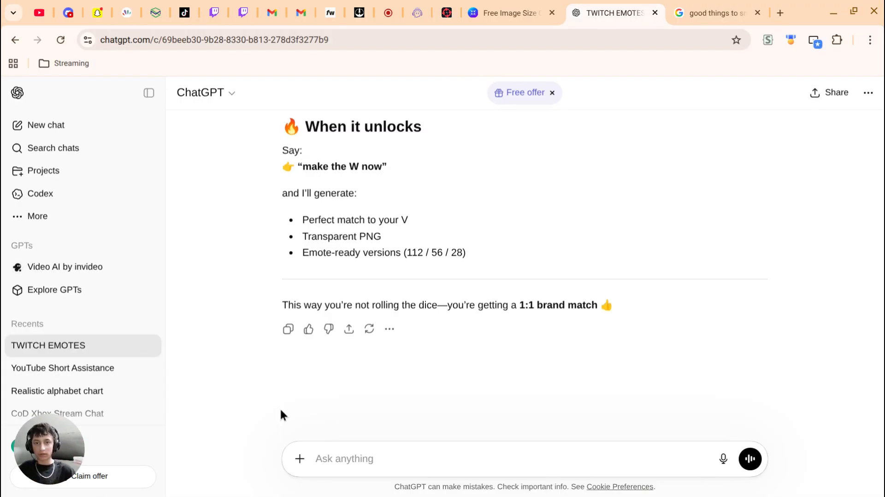
- Look through the reply's design notes for the W emote, including its colors and effects
scroll(490, 233, "up", 4)
scroll(490, 232, "down", 4)
scroll(490, 232, "up", 4)
scroll(491, 237, "down", 4)
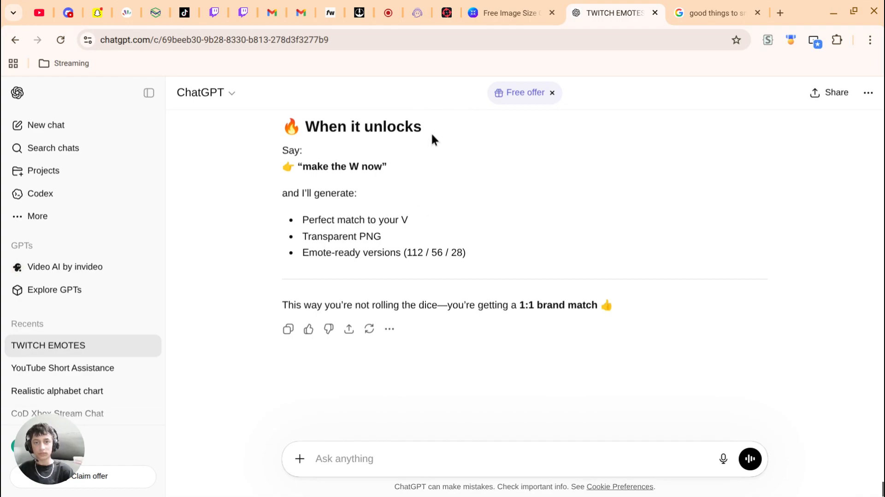
scroll(449, 182, "up", 20)
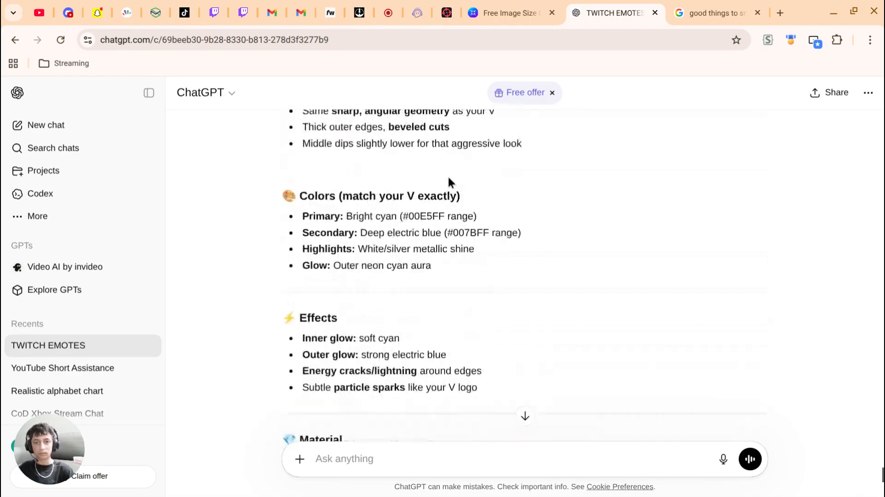
scroll(448, 176, "up", 5)
scroll(447, 175, "down", 20)
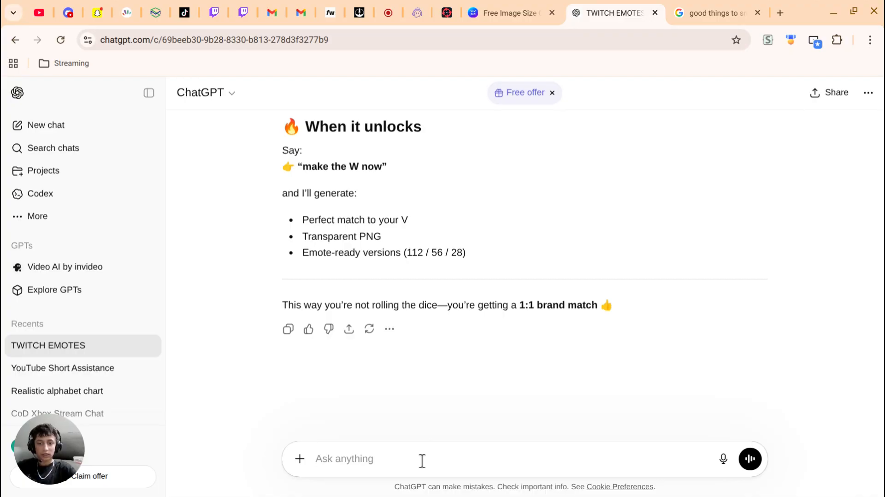
left_click(300, 458)
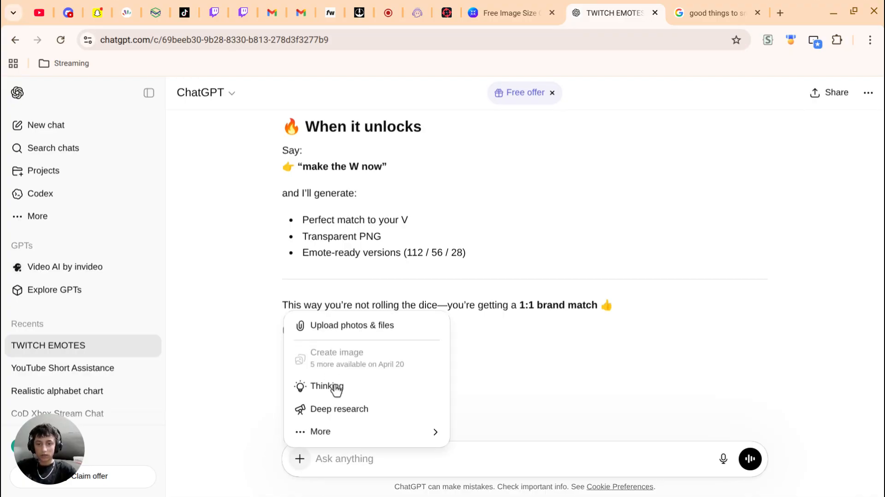
left_click(340, 326)
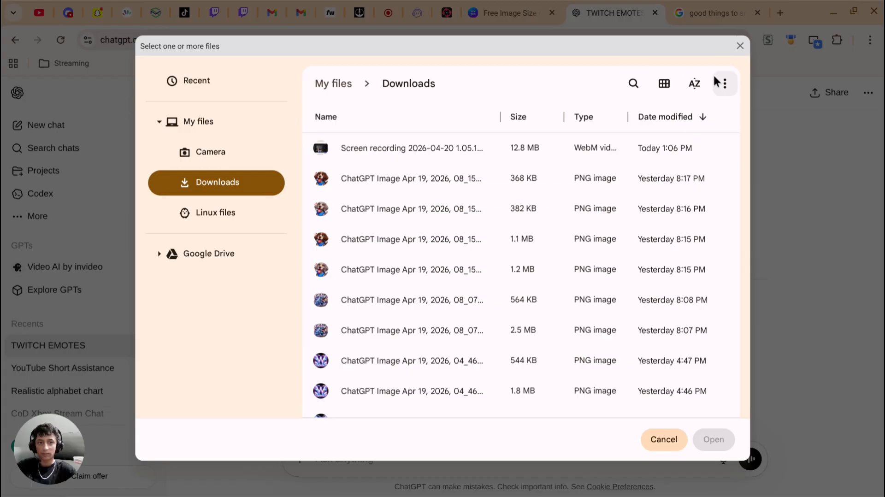
left_click(737, 43)
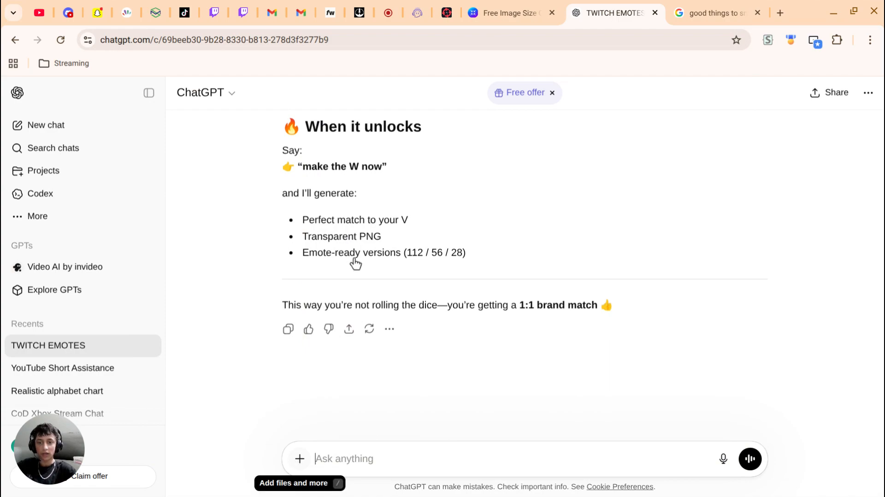
- Attach the 564 KB "ChatGPT Image Apr 19, 2026, 08_07" PNG from Downloads to the message and remove it again
left_click(300, 458)
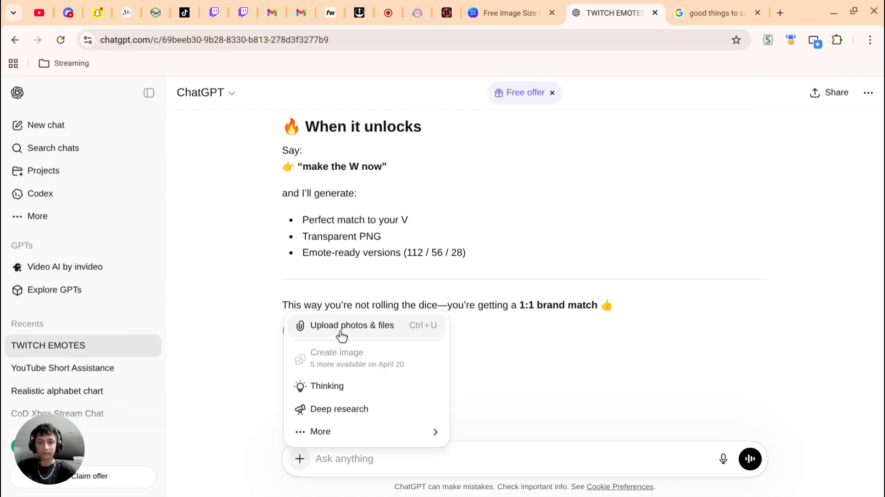
left_click(341, 327)
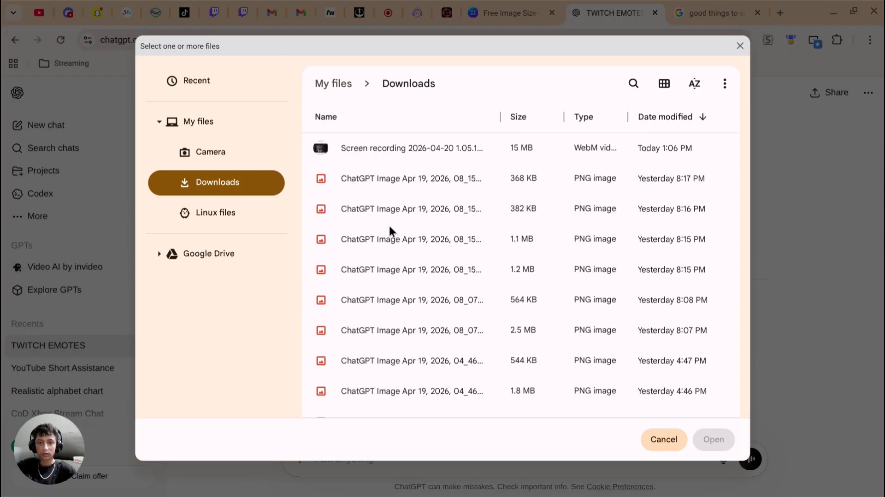
double_click(374, 300)
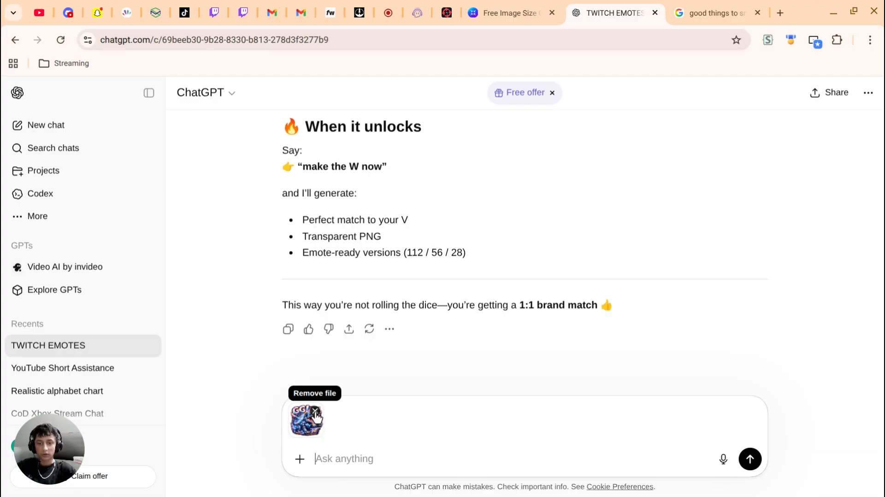
left_click(315, 411)
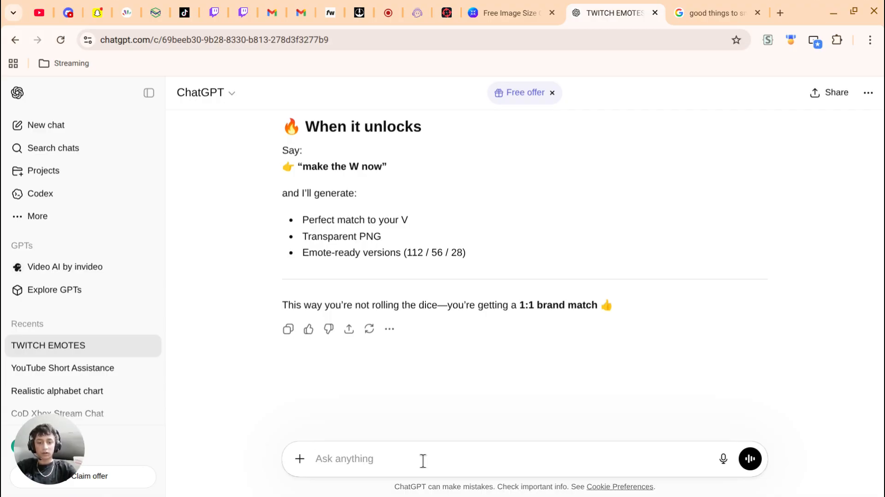
- Draft the prompt "I want a blue and silver and white w with crystals on the bottom in a square with a transparent background"
type("I wa")
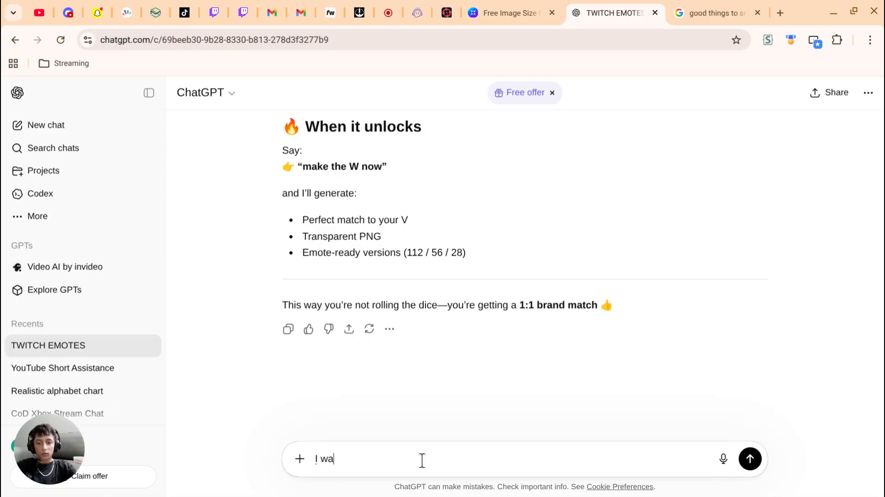
type("nt a b")
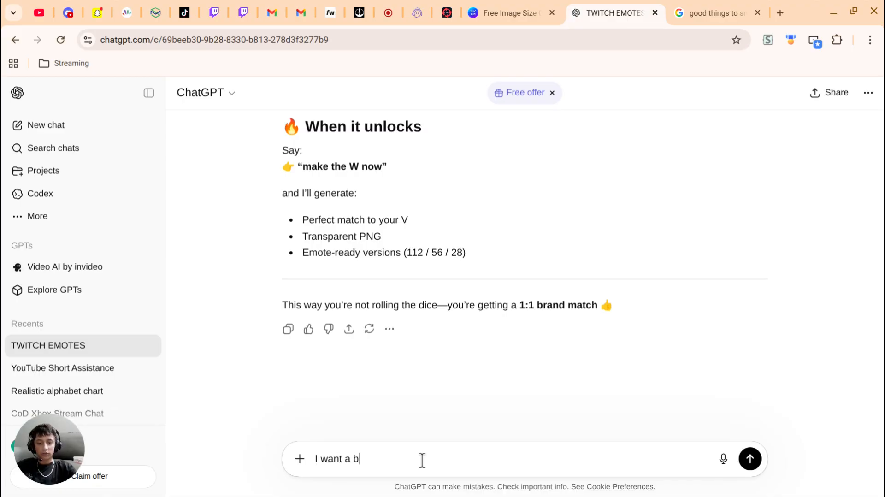
type("lue and s")
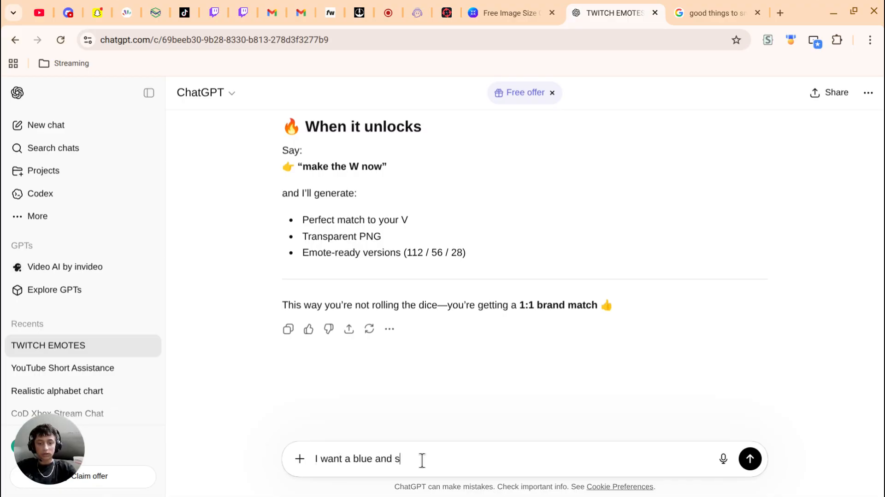
type("ilver and ")
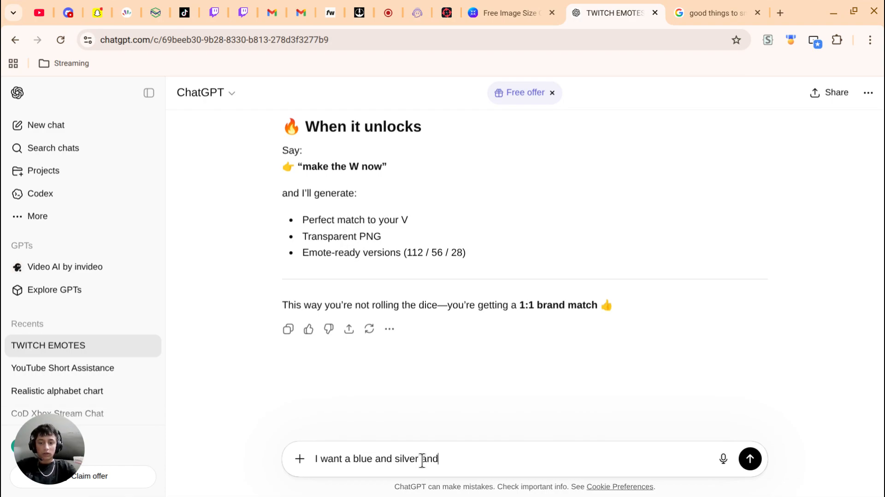
type("white w")
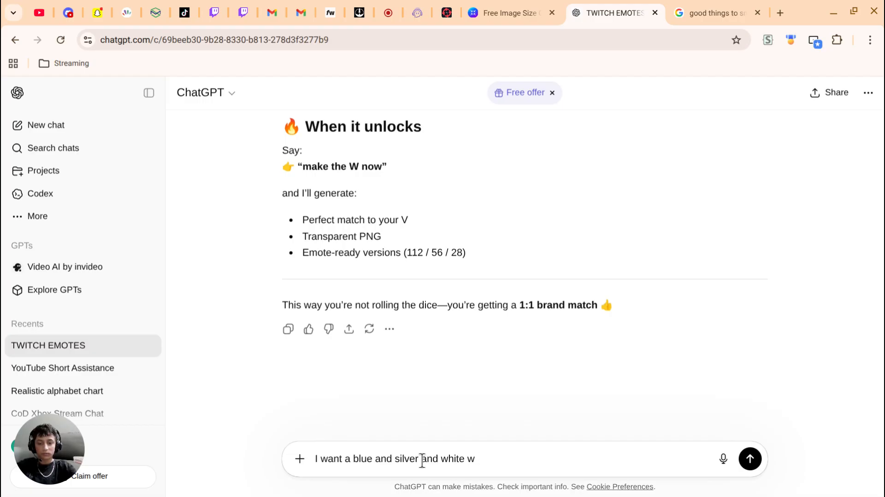
type(" with crystals on the bottom in a square ")
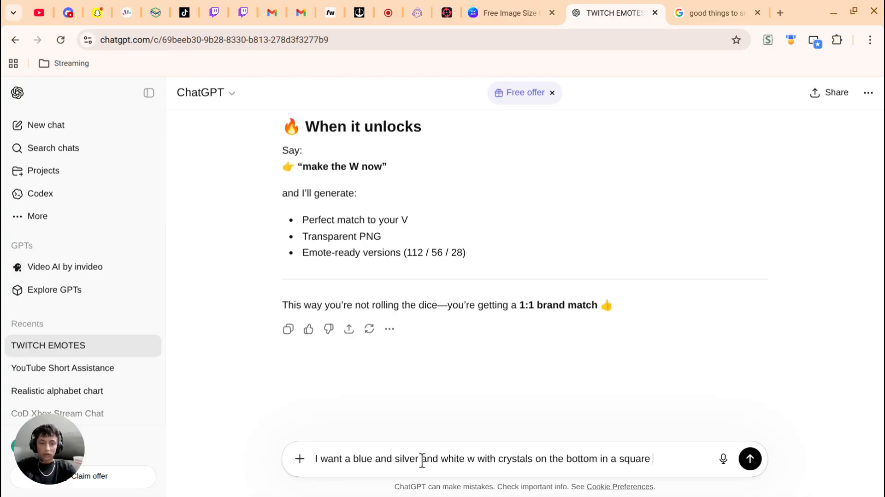
type("with a trans")
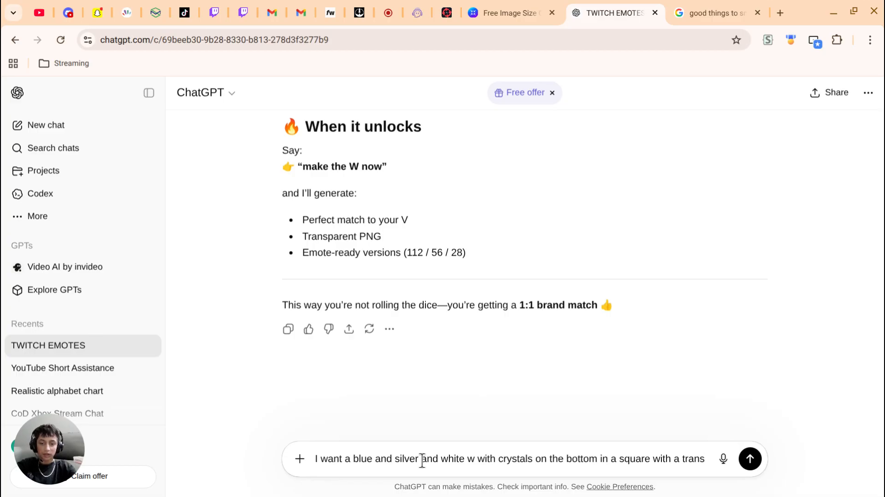
type("parent ba")
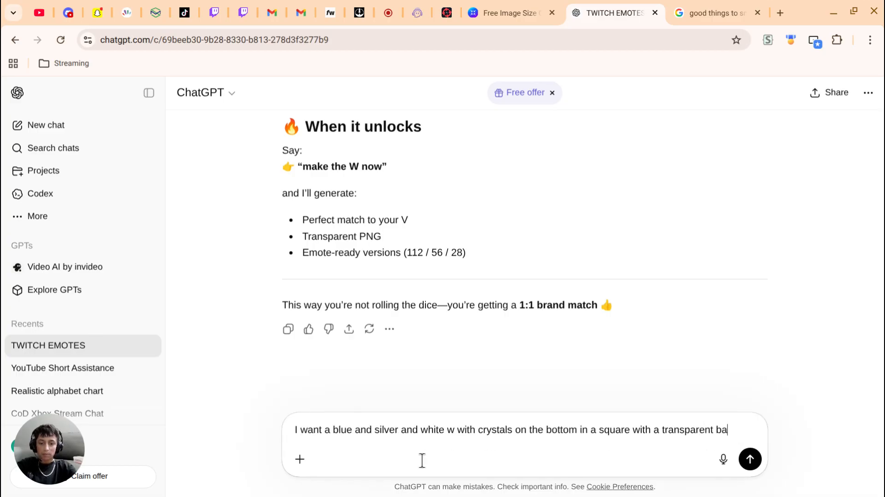
type("ckground")
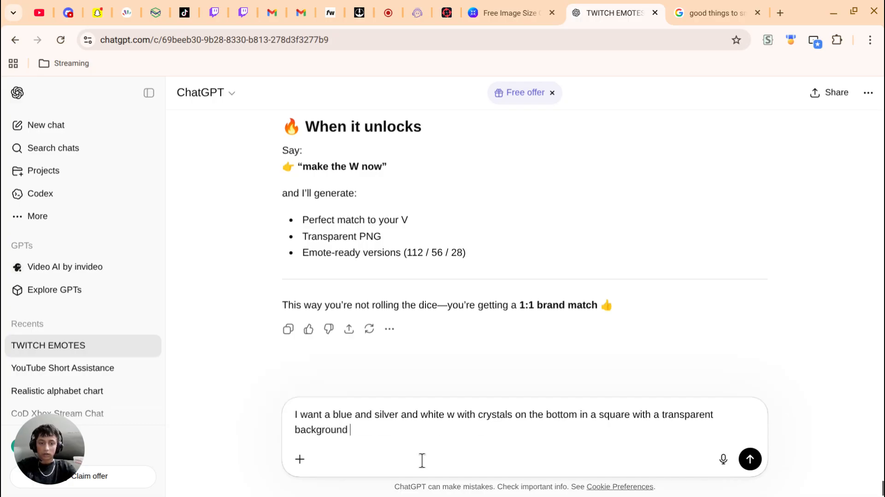
- Clear the drafted W emote prompt from the message without sending it
key("BackSpace")
key("BackSpace")
key("BackSpace")
key("BackSpace")
key("BackSpace")
key("BackSpace")
key("BackSpace")
key("BackSpace")
key("BackSpace")
key("BackSpace")
key("BackSpace")
key("BackSpace")
key("BackSpace")
key("BackSpace")
key("BackSpace")
key("BackSpace")
key("BackSpace")
key("BackSpace")
key("BackSpace")
key("BackSpace")
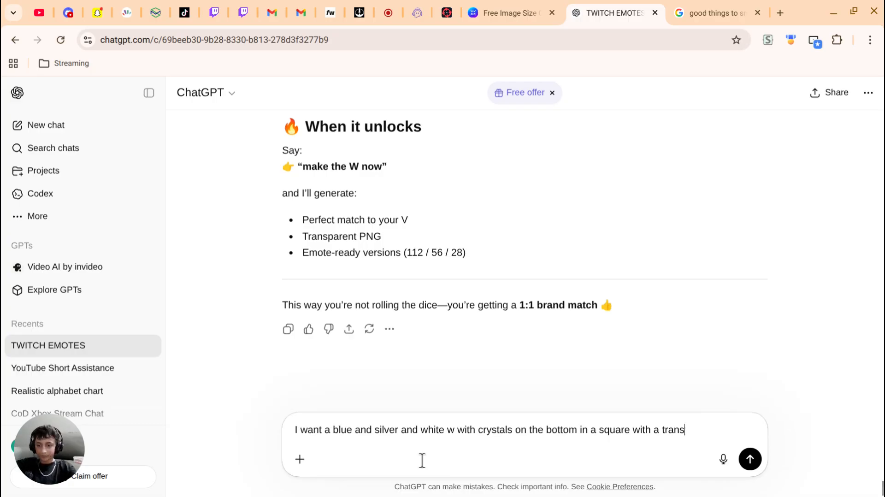
key("BackSpace")
key("BackSpace")
key("BackSpace")
key("BackSpace")
key("BackSpace")
key("BackSpace")
key("BackSpace")
key("BackSpace")
key("BackSpace")
key("BackSpace")
key("BackSpace")
key("BackSpace")
key("BackSpace")
key("BackSpace")
key("BackSpace")
key("BackSpace")
key("BackSpace")
key("BackSpace")
key("BackSpace")
key("BackSpace")
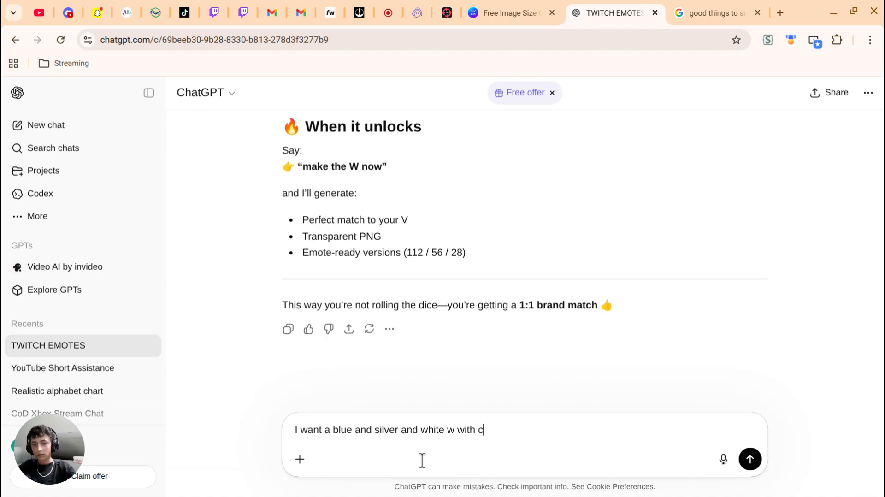
key("BackSpace")
key("BackSpace")
key("BackSpace")
key("BackSpace")
key("BackSpace")
key("BackSpace")
key("BackSpace")
key("BackSpace")
key("BackSpace")
key("BackSpace")
key("BackSpace")
key("BackSpace")
key("BackSpace")
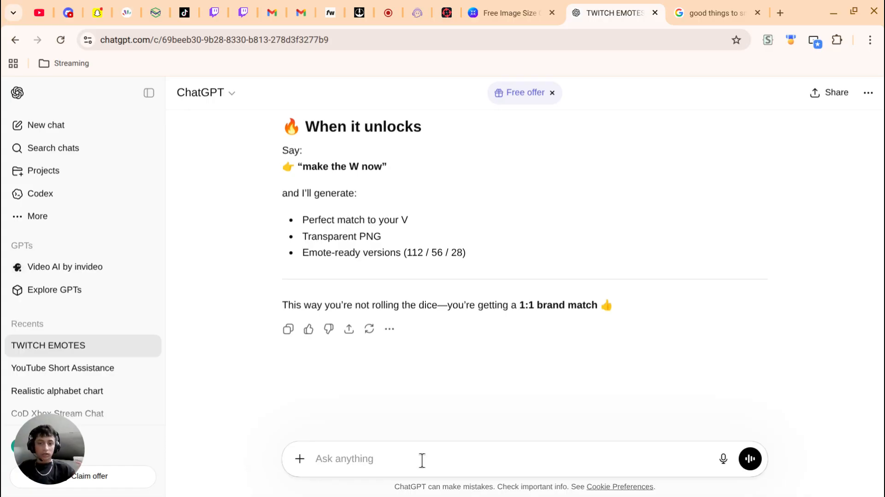
- Review the dog emote image and draft the edit request "remove the bandana and hearts and thing on the tongue"
scroll(454, 305, "up", 15)
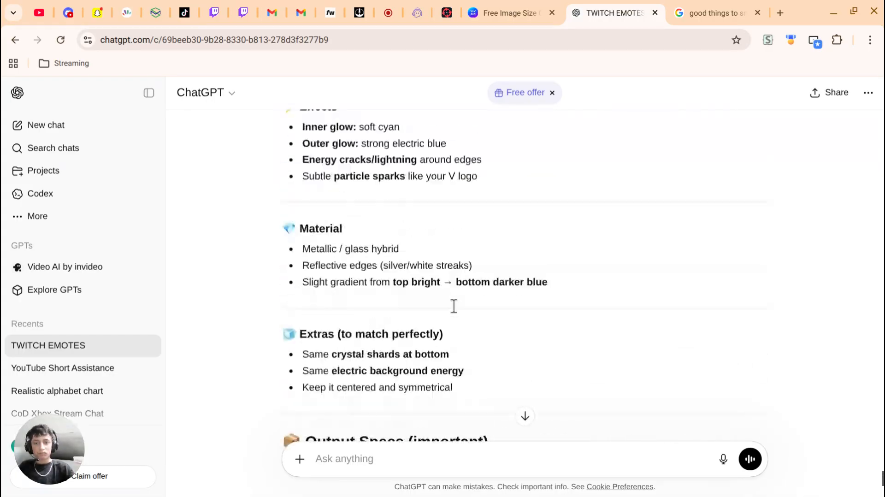
scroll(453, 306, "up", 20)
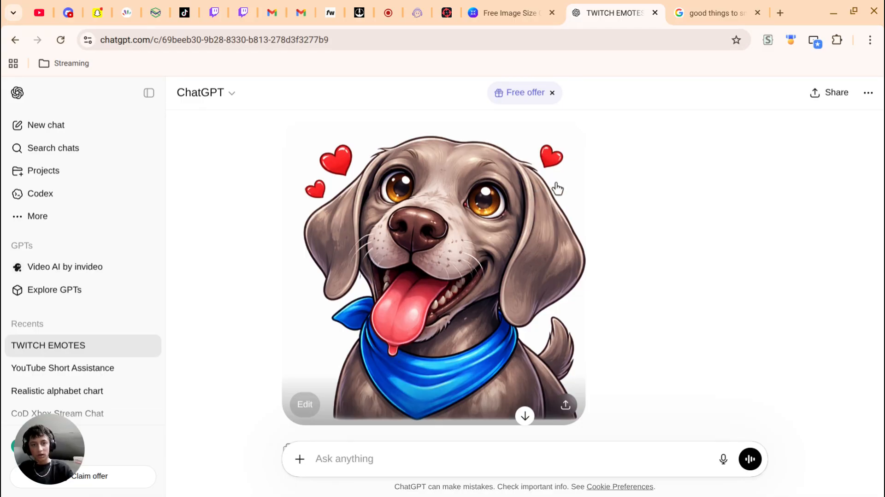
scroll(521, 361, "down", 15)
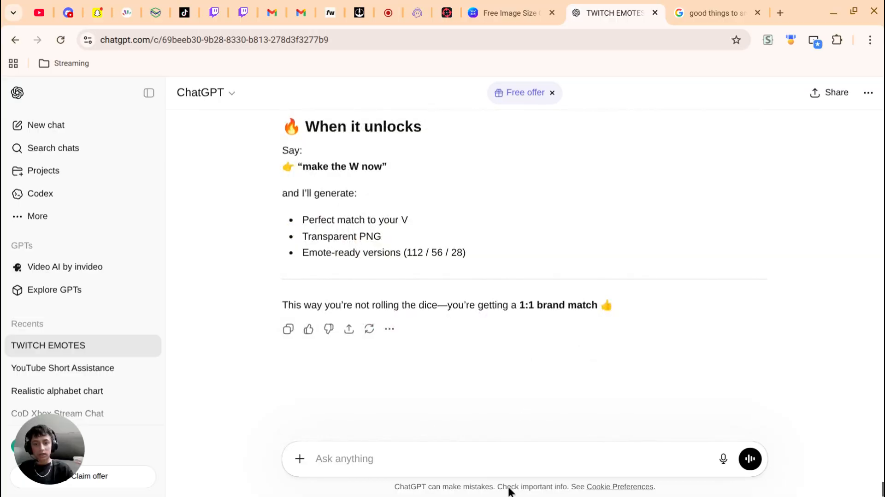
type("rem")
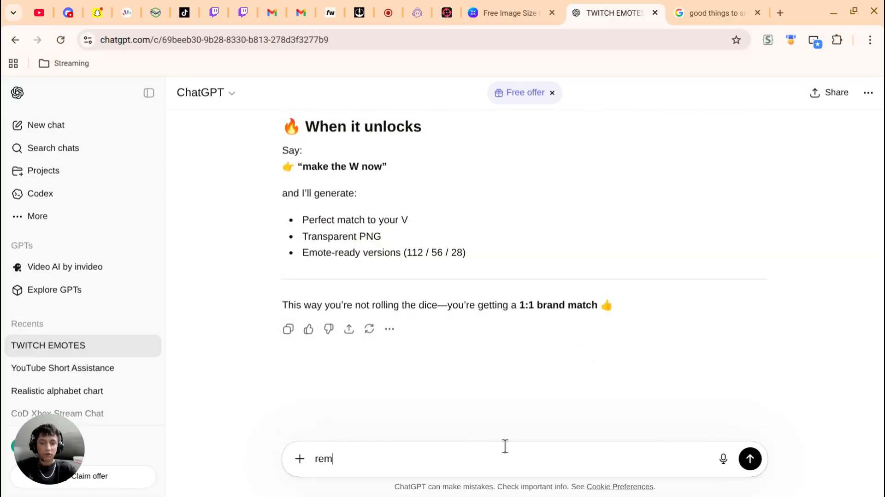
type("ove the b")
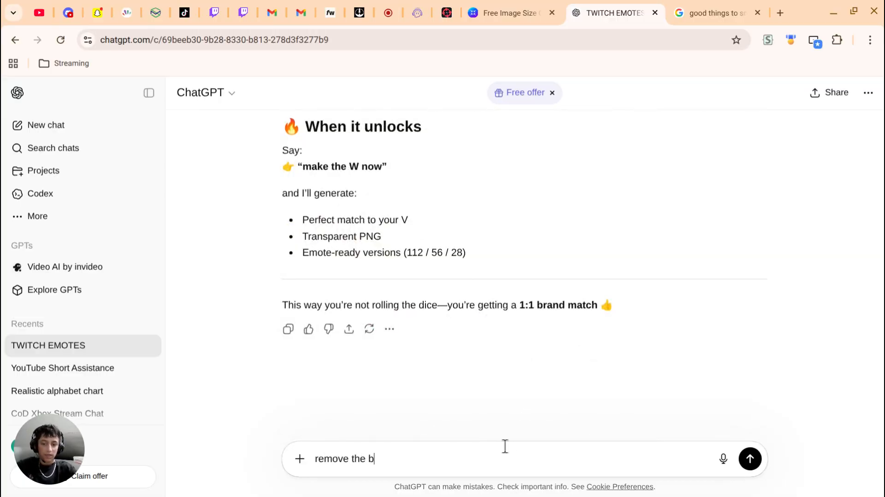
type("andana and hr")
key("BackSpace")
type("earts and ")
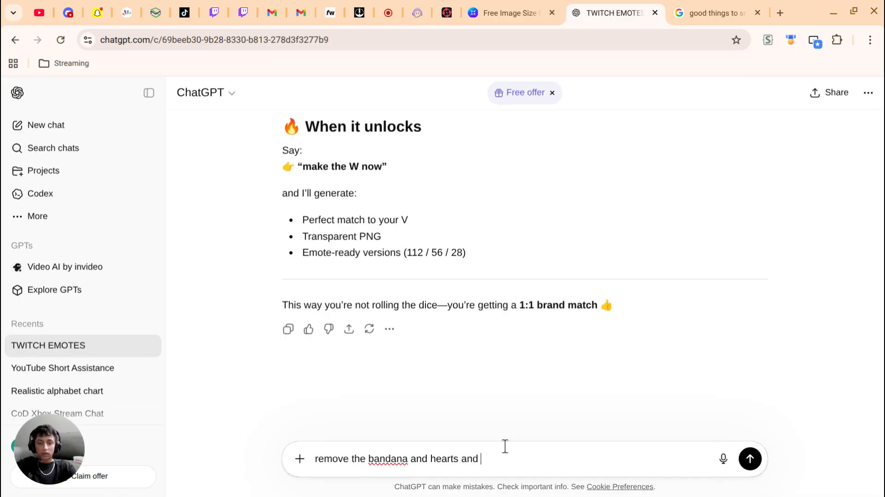
type("thing on the to")
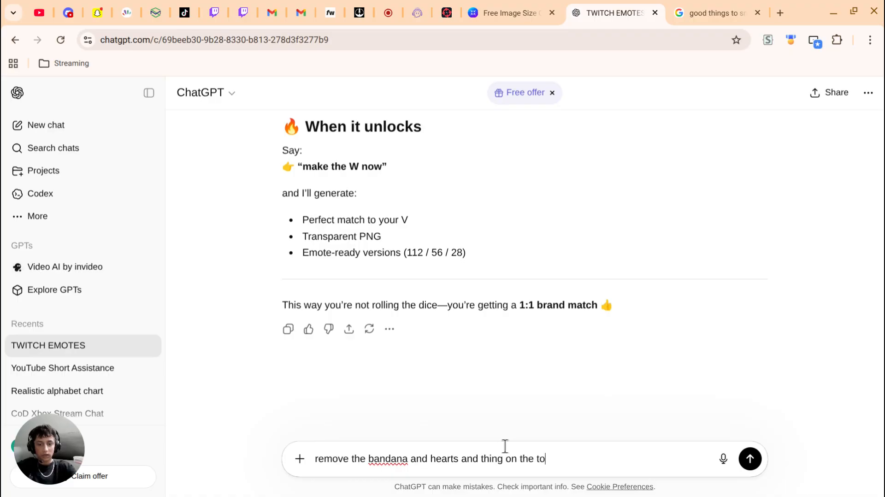
type("ngue")
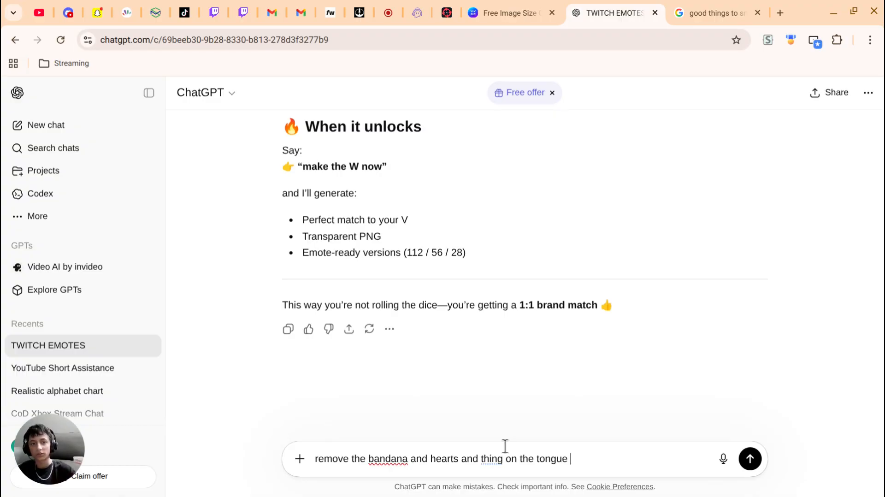
- Delete the drafted dog emote edit request without sending it
scroll(553, 212, "up", 9)
scroll(556, 216, "up", 10)
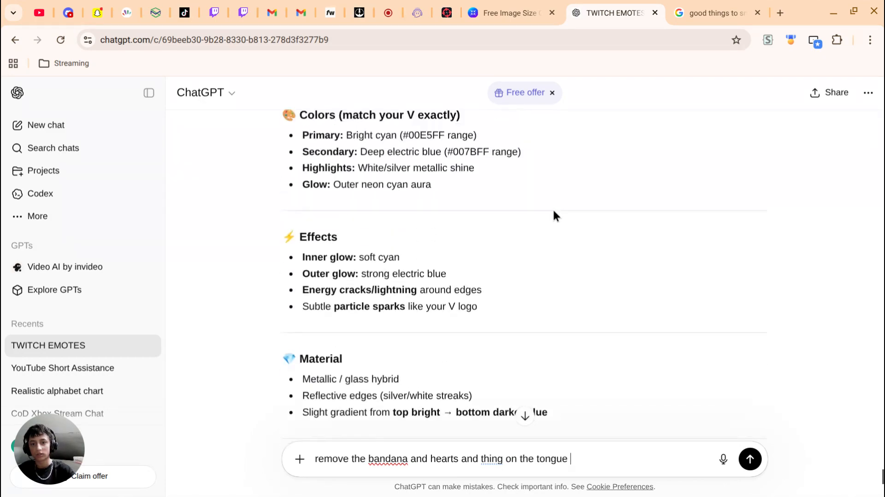
scroll(555, 216, "down", 18)
key("BackSpace")
key("BackSpace")
key("BackSpace")
key("BackSpace")
key("BackSpace")
key("BackSpace")
key("BackSpace")
key("BackSpace")
key("BackSpace")
key("BackSpace")
key("BackSpace")
key("BackSpace")
key("BackSpace")
key("BackSpace")
key("BackSpace")
key("BackSpace")
key("BackSpace")
key("BackSpace")
key("BackSpace")
key("BackSpace")
key("BackSpace")
key("BackSpace")
key("BackSpace")
key("BackSpace")
key("BackSpace")
key("BackSpace")
key("BackSpace")
key("BackSpace")
key("BackSpace")
key("BackSpace")
key("BackSpace")
key("BackSpace")
key("BackSpace")
key("BackSpace")
key("BackSpace")
key("BackSpace")
key("BackSpace")
key("BackSpace")
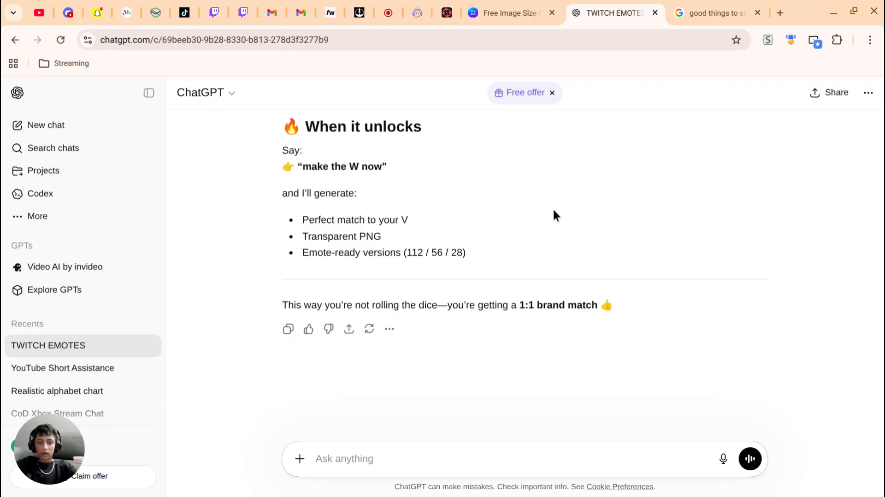
type("I wan")
key("BackSpace")
key("BackSpace")
key("BackSpace")
key("BackSpace")
- Look through the earlier generated dog and crystal W emote images in the chat
scroll(553, 208, "up", 10)
scroll(553, 210, "up", 15)
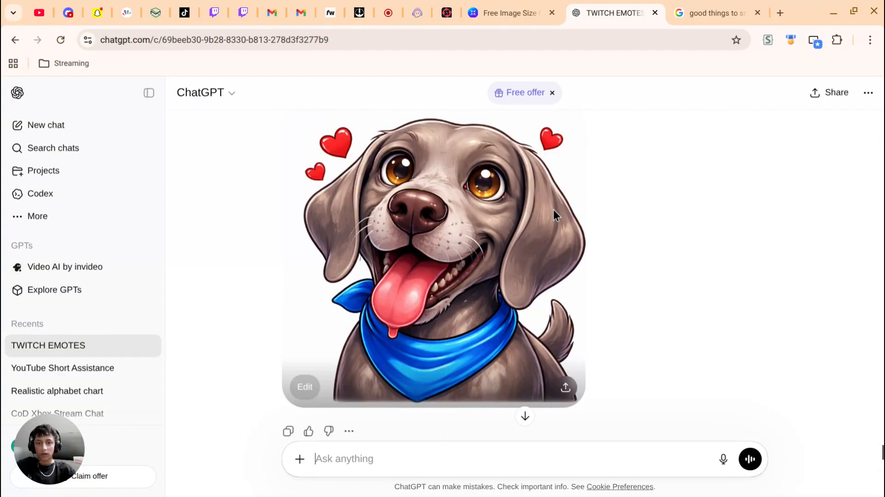
scroll(554, 209, "down", 20)
scroll(556, 215, "up", 1)
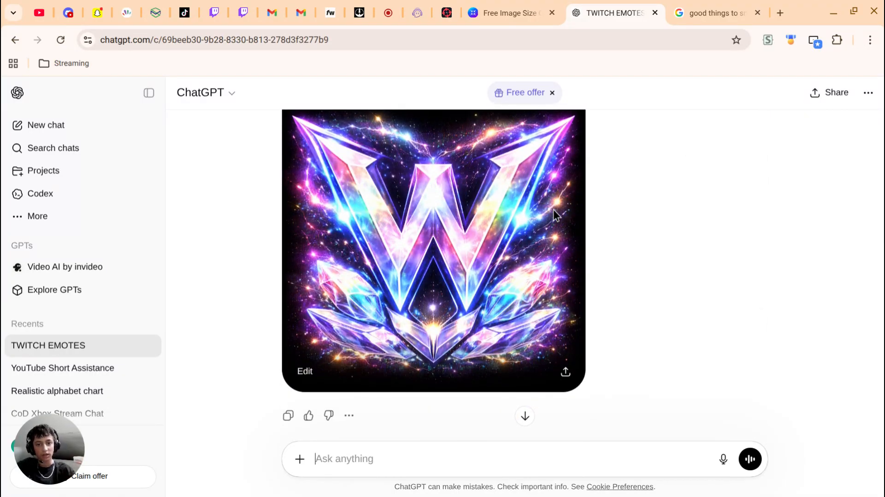
- Review the earlier emote requests and images in the chat, down to the suggested W logo prompt and its "make the W now" instruction
scroll(655, 228, "down", 20)
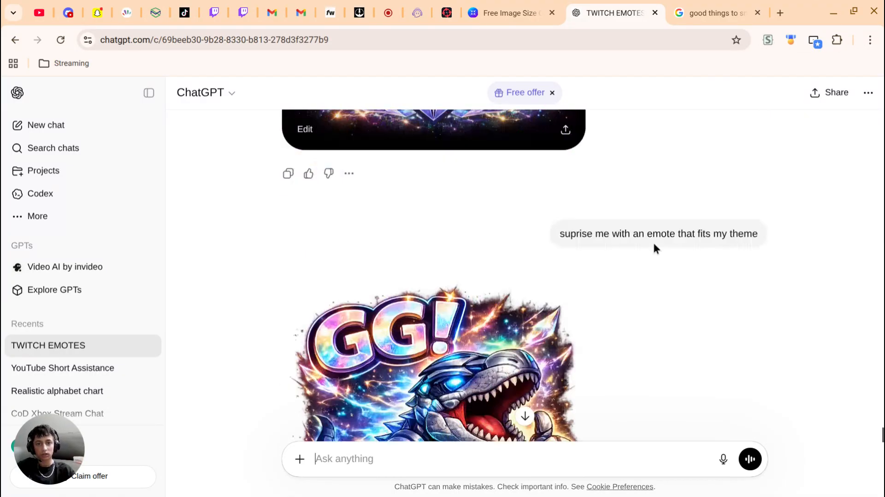
scroll(654, 244, "down", 20)
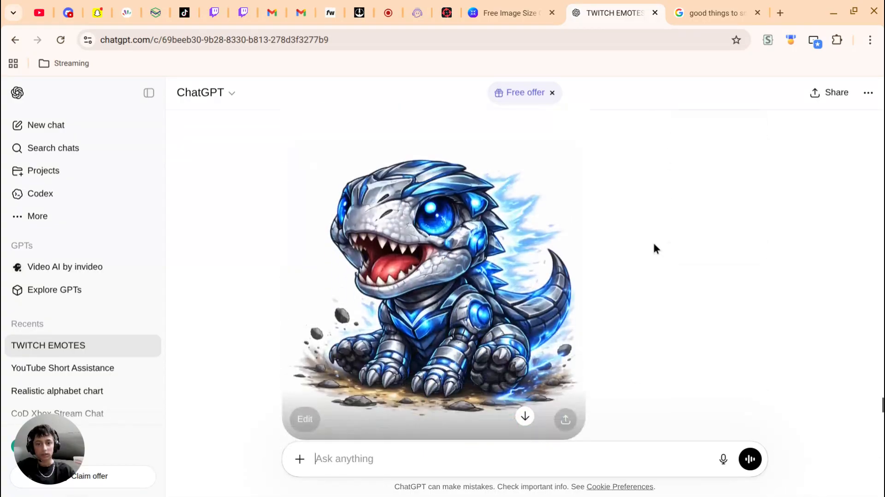
scroll(653, 243, "down", 6)
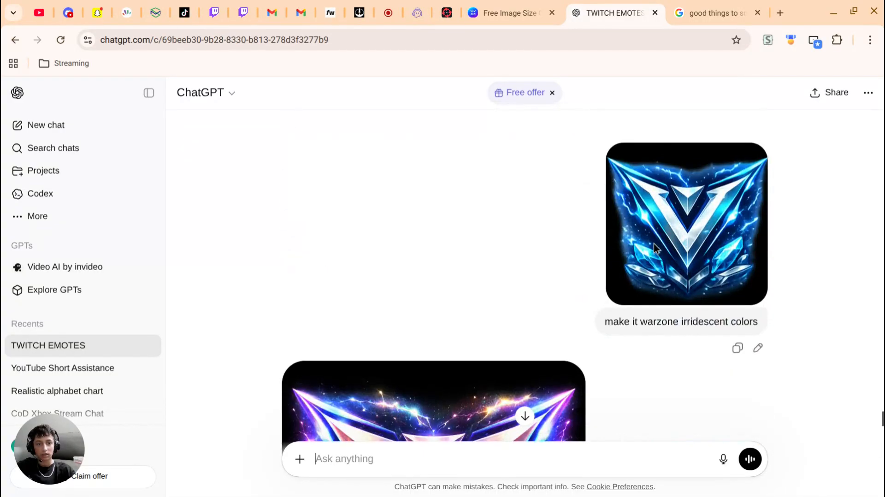
scroll(654, 244, "down", 20)
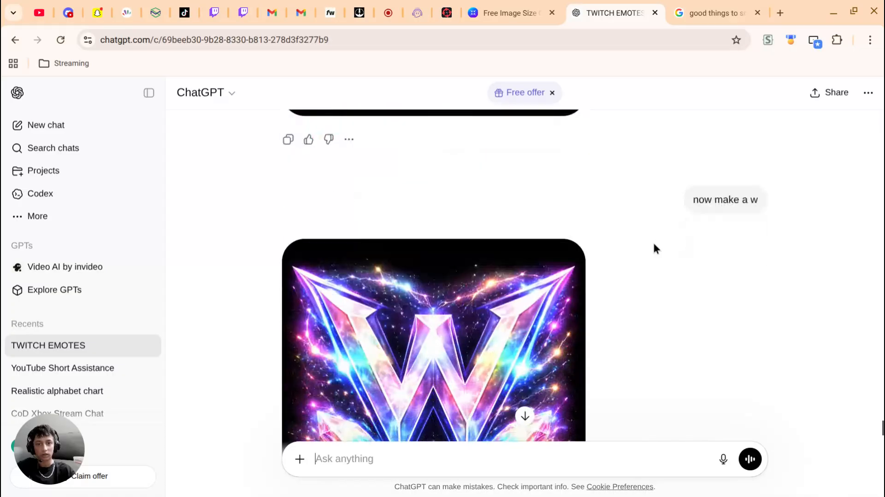
scroll(654, 248, "down", 10)
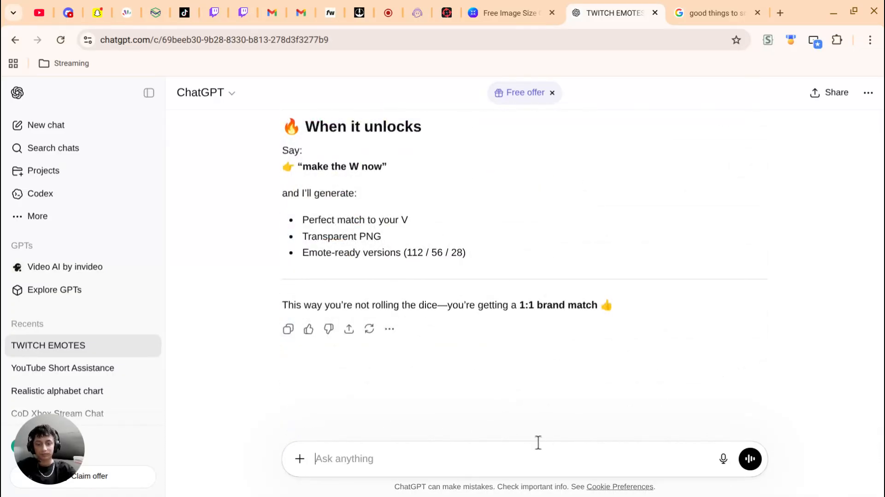
scroll(538, 443, "up", 6)
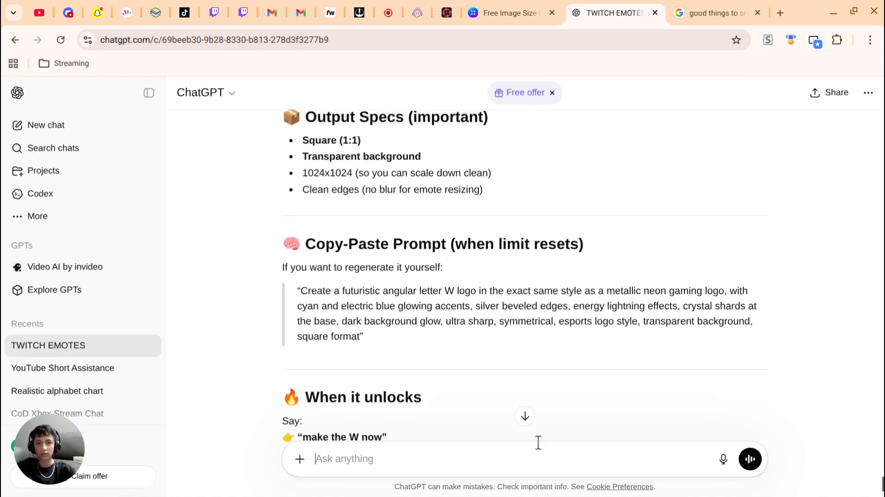
scroll(395, 317, "down", 4)
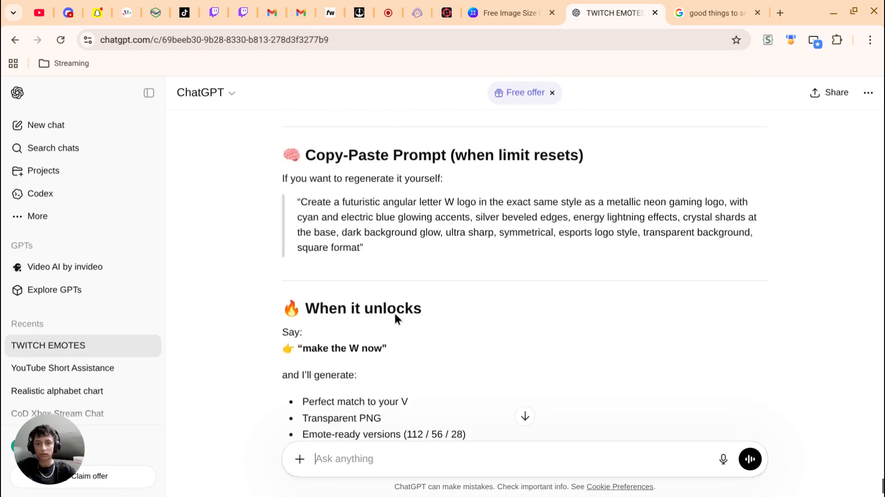
scroll(395, 317, "down", 2)
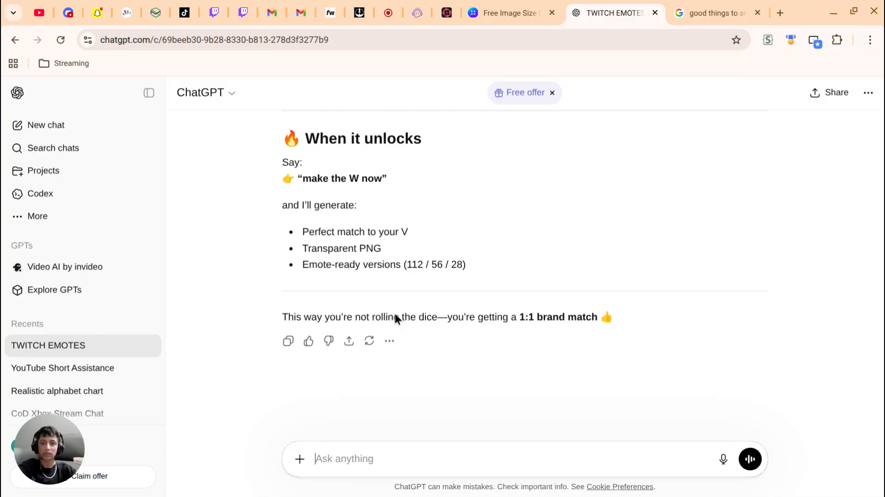
- Send the message "make the w now" in the emote chat
type("ma")
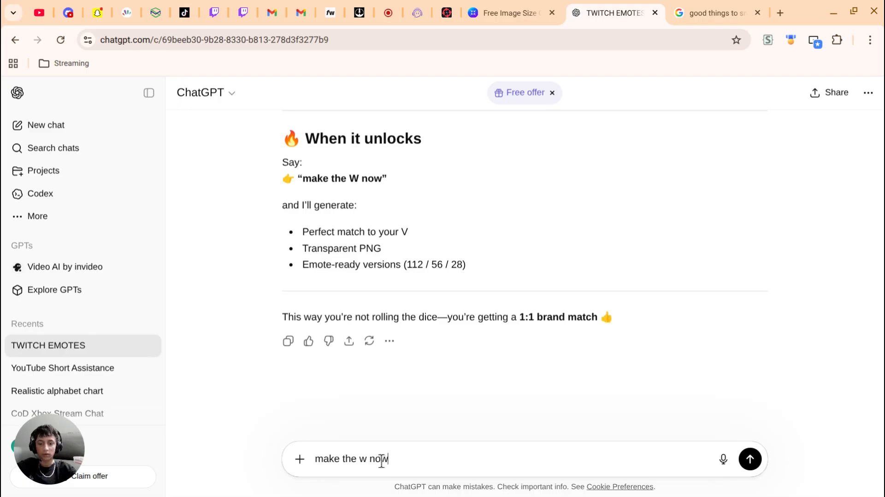
type("ke the w now")
key("Return")
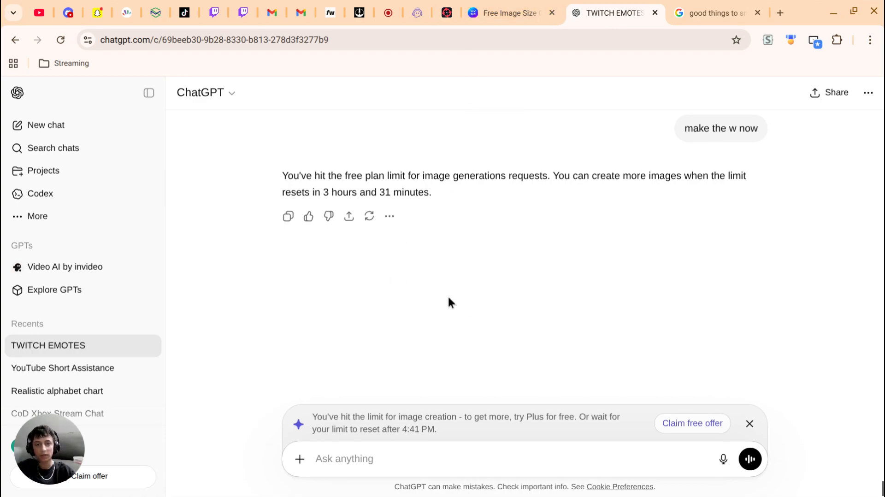
- Switch to the Nero AI Image Compressor page and highlight the ai.nero.com/image-compressor part of its address
left_click(528, 10)
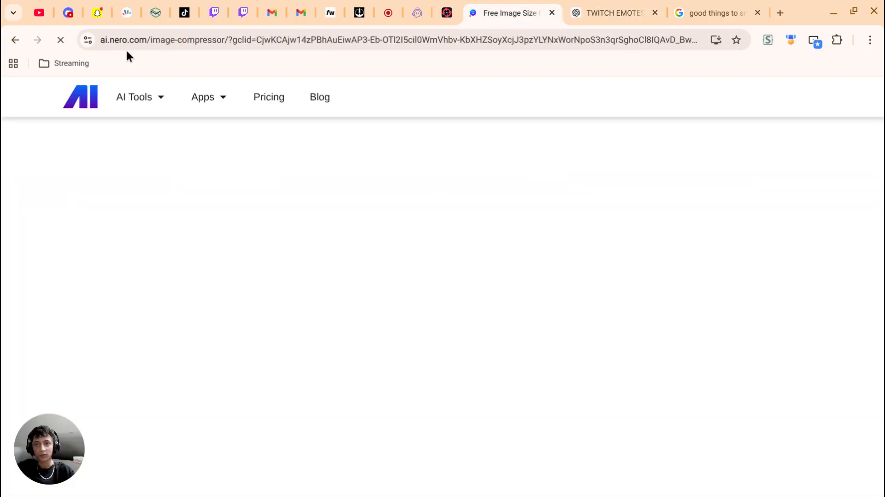
left_click_drag(101, 40, 251, 40)
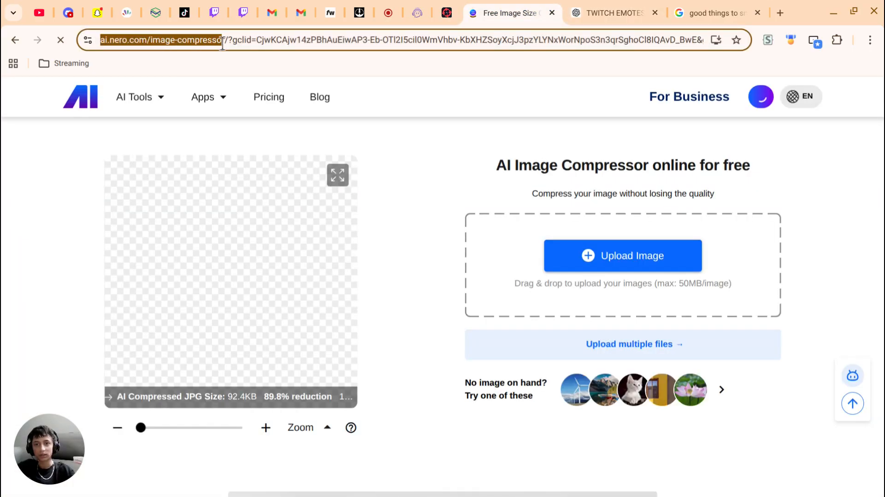
left_click(359, 131)
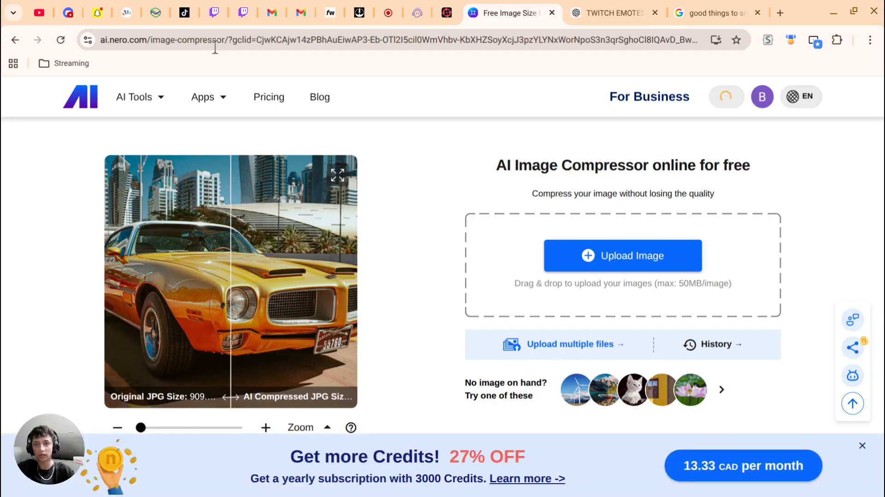
- Upload the 3.2 MB alphabet chart PNG dated Mar 22, 2026 from the Downloads folder to the image compressor
left_click(639, 253)
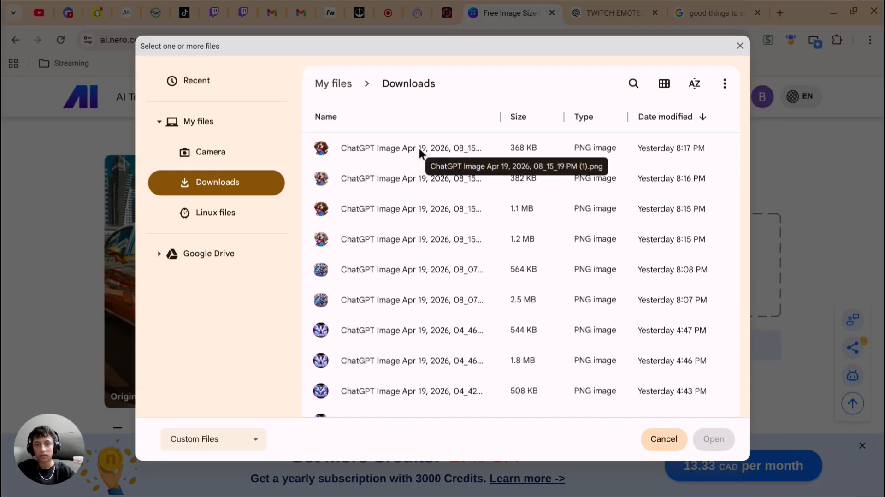
scroll(426, 216, "down", 10)
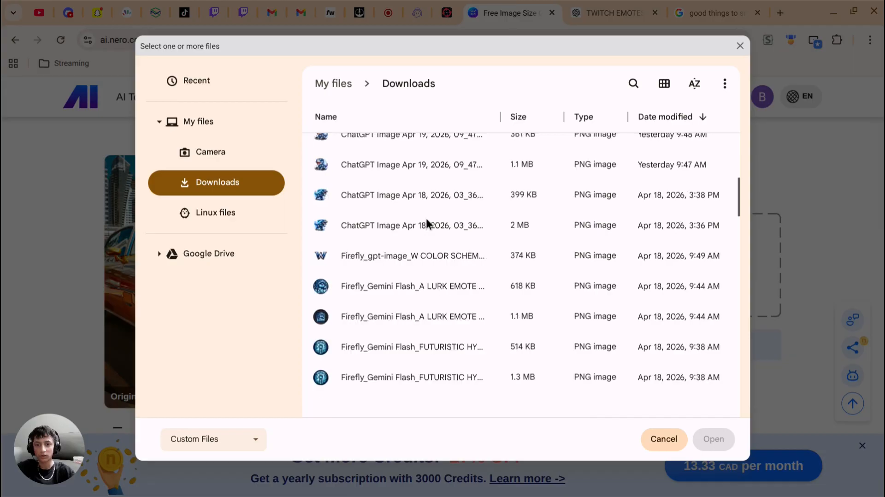
scroll(425, 217, "down", 10)
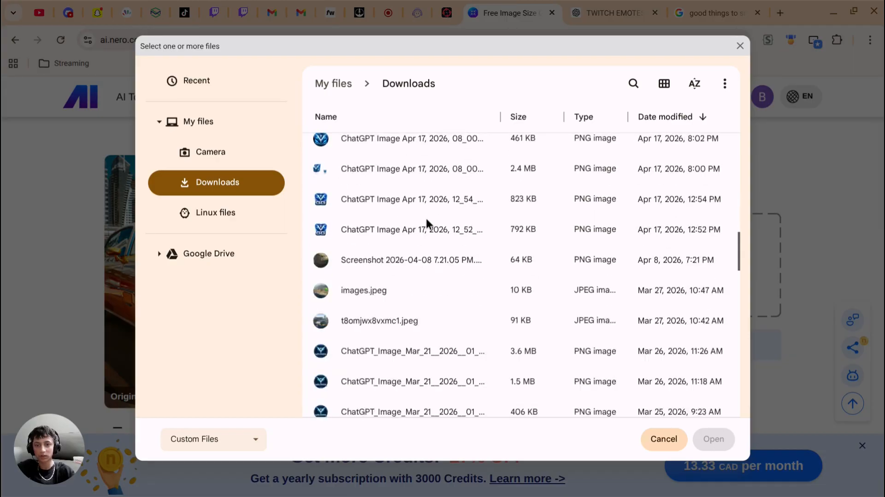
scroll(425, 217, "down", 5)
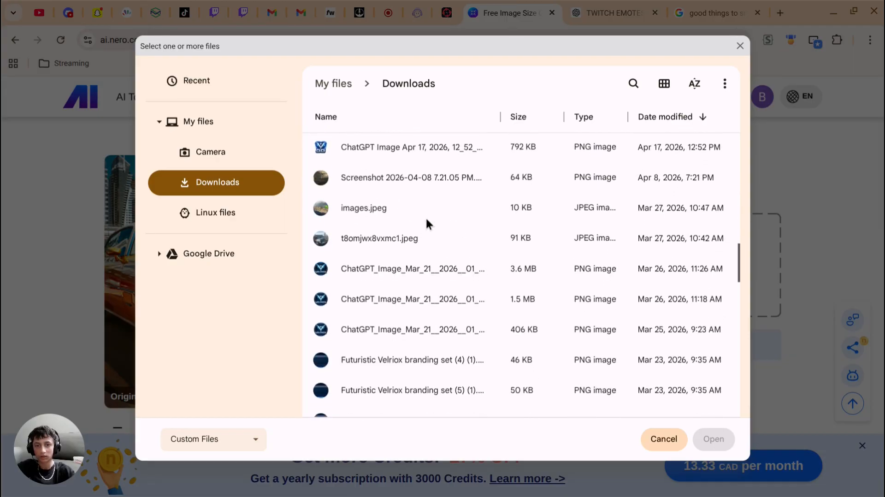
scroll(425, 223, "down", 5)
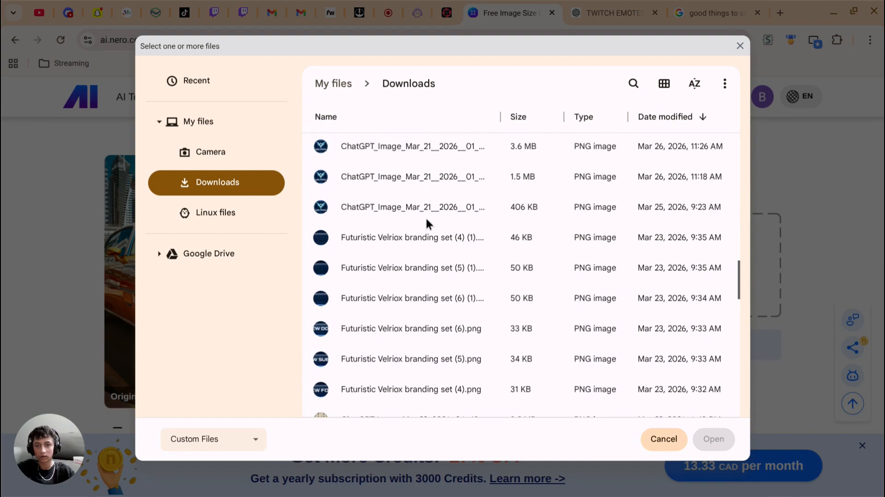
scroll(427, 223, "down", 3)
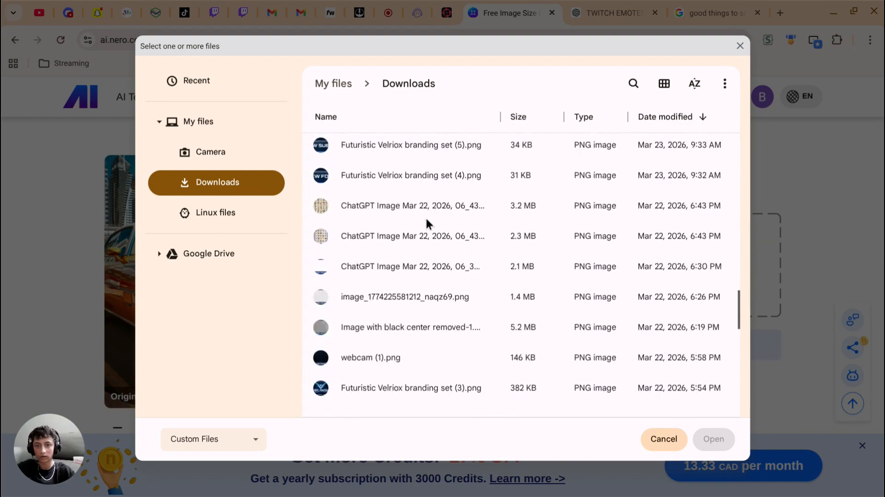
scroll(425, 216, "down", 1)
scroll(425, 217, "up", 2)
left_click(425, 216)
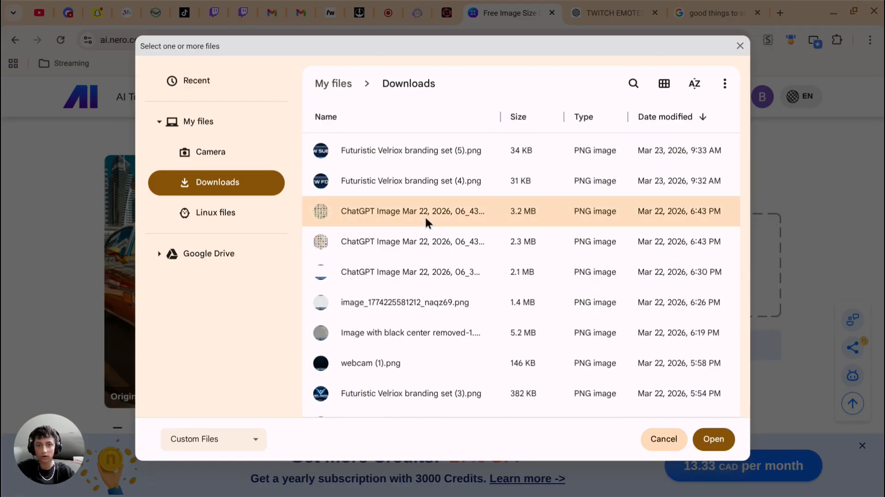
double_click(425, 216)
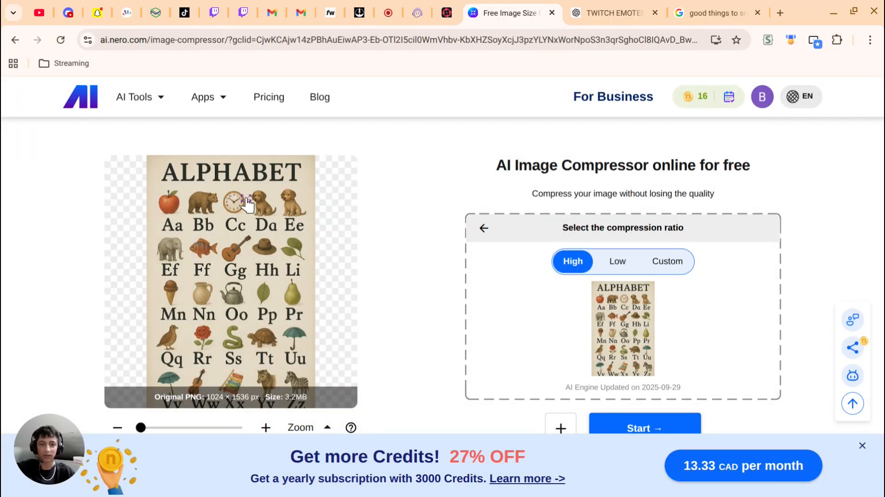
- Compress the alphabet image at the High compression ratio and download the compressed file
scroll(402, 344, "down", 1)
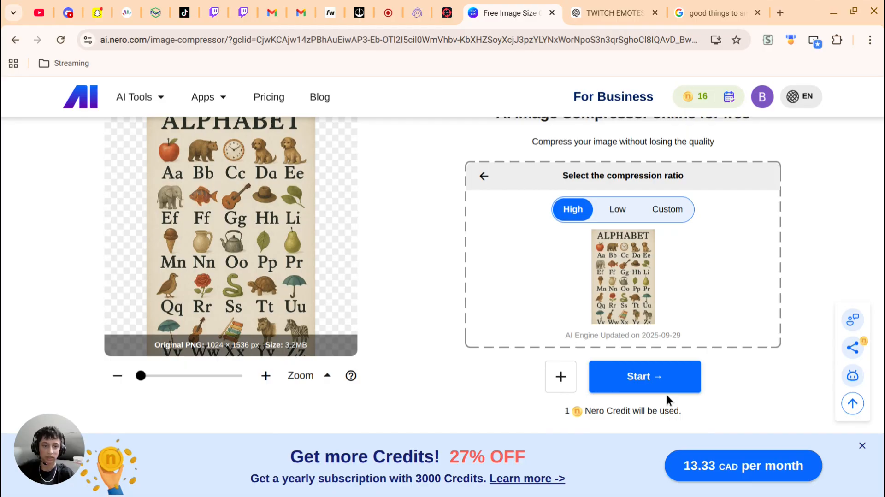
left_click(663, 389)
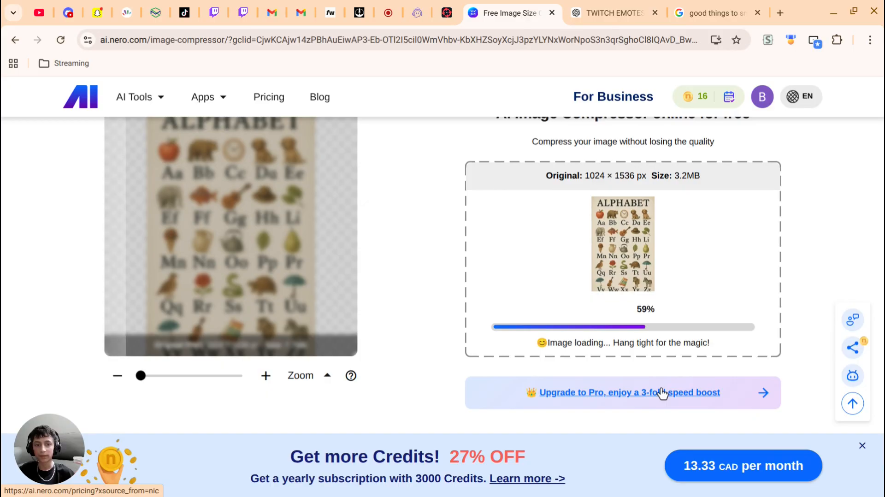
scroll(663, 393, "up", 1)
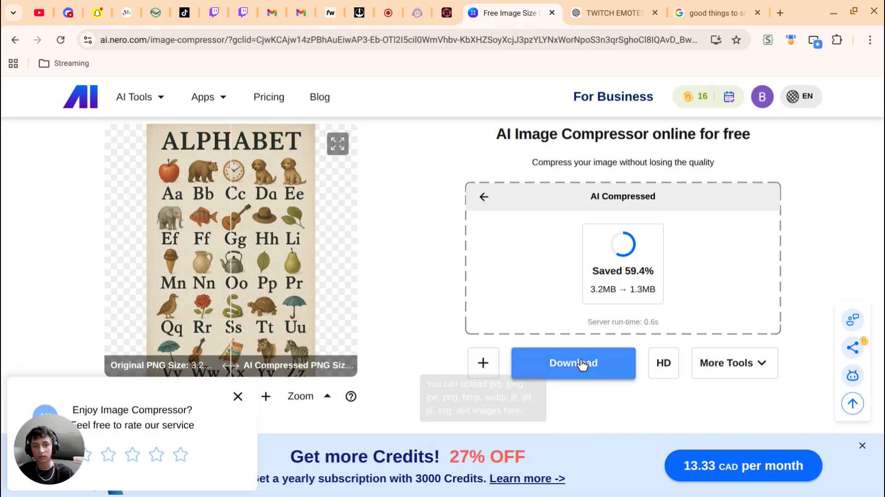
left_click(566, 371)
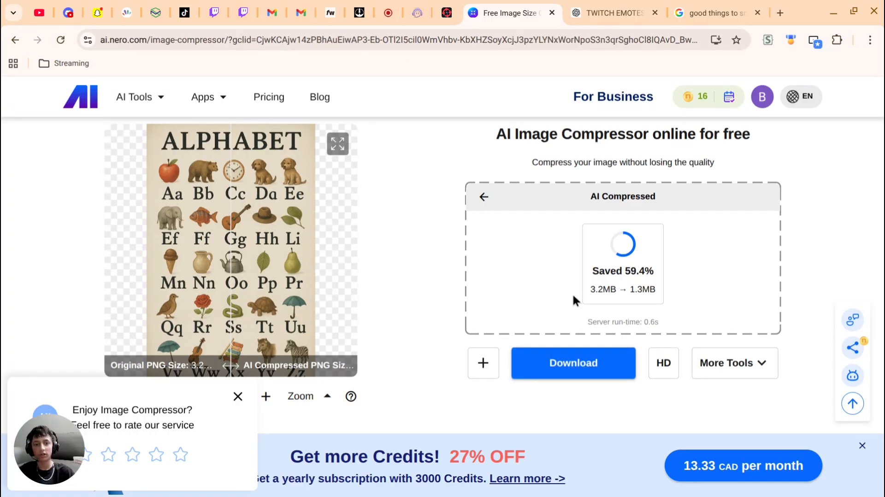
- Switch to the Twitch Creator Dashboard, go to its home page, and open the Emotes page under Viewer Rewards
left_click(214, 14)
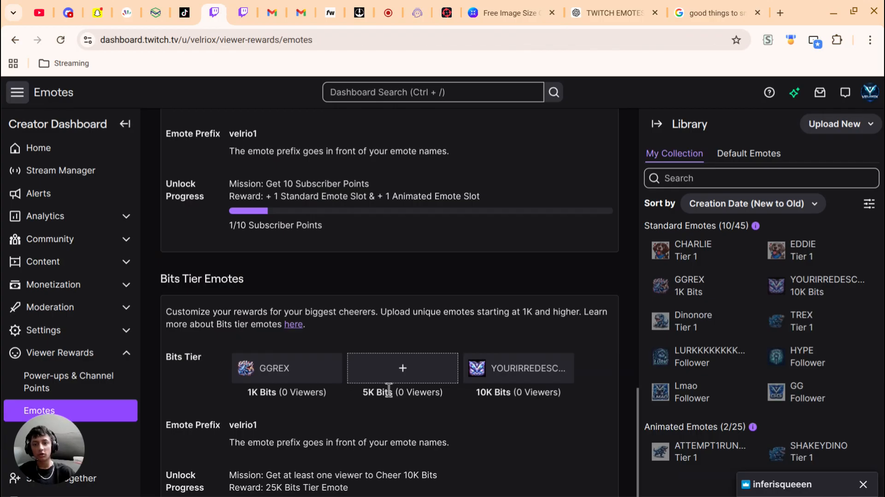
scroll(347, 301, "up", 10)
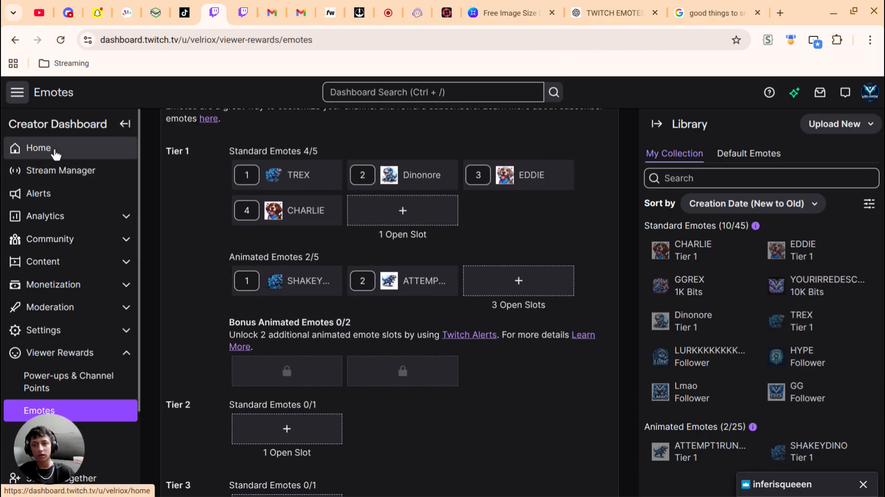
left_click(56, 146)
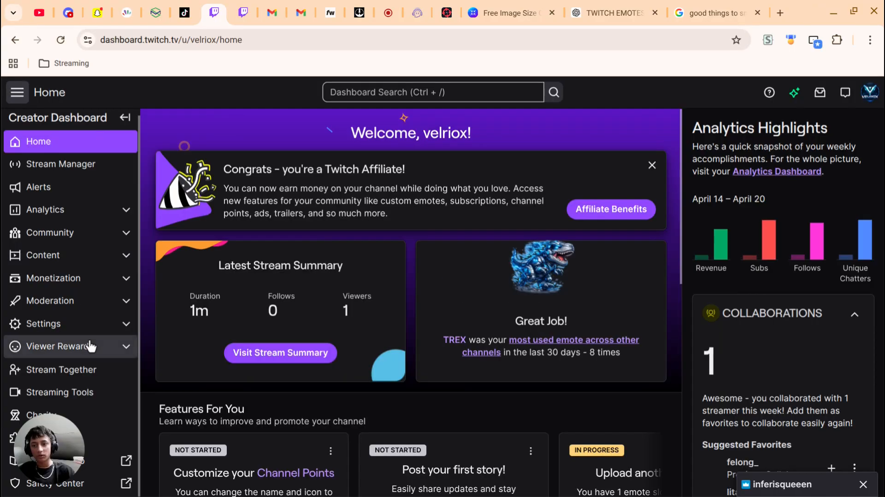
left_click(91, 346)
scroll(88, 344, "down", 2)
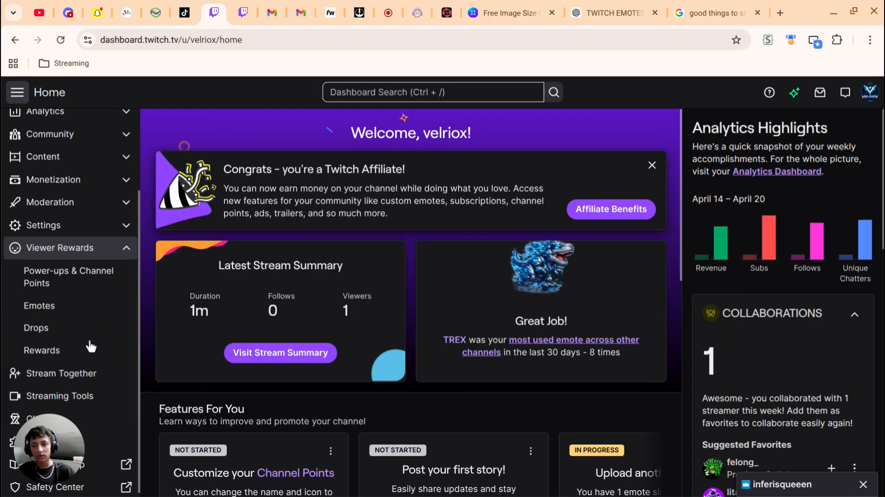
left_click(54, 303)
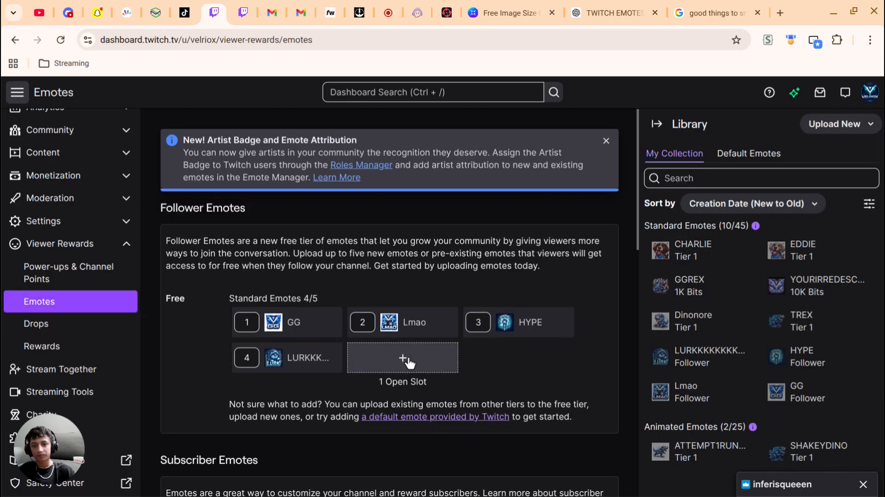
- Start a new follower emote in the open free slot and load the 792 KB ChatGPT PNG dated Apr 17, 2026 from Downloads
left_click(418, 360)
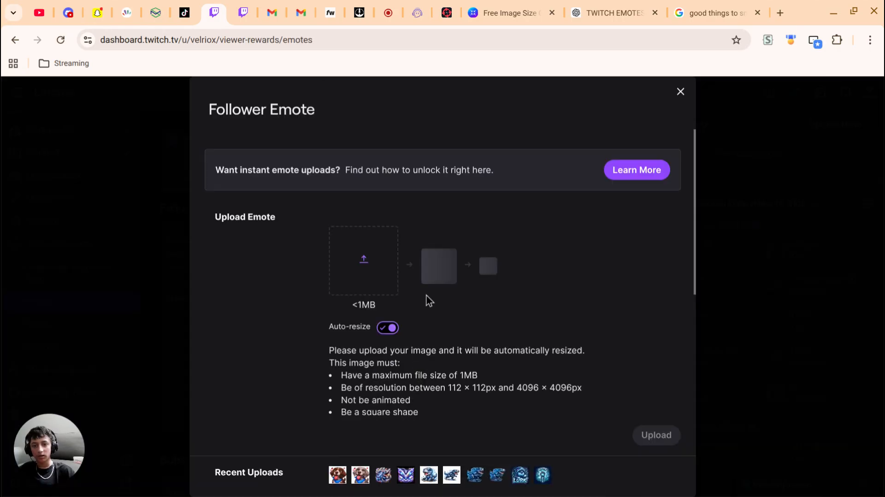
left_click(367, 271)
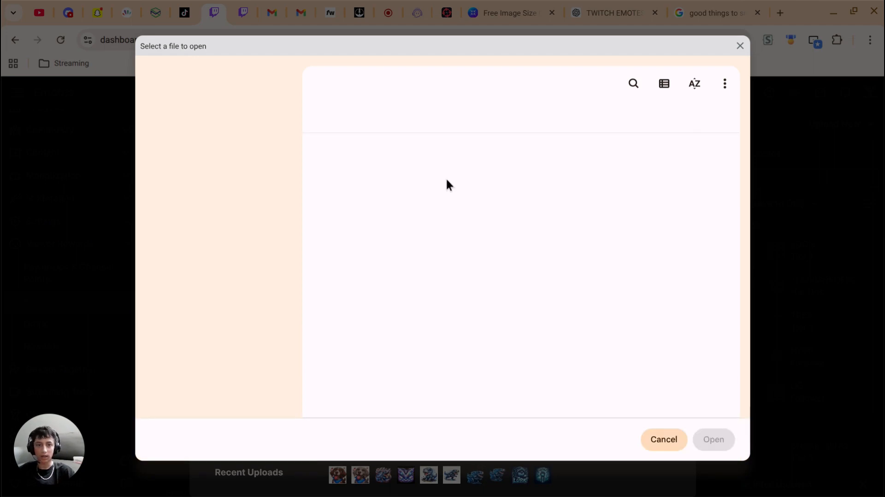
scroll(445, 178, "down", 10)
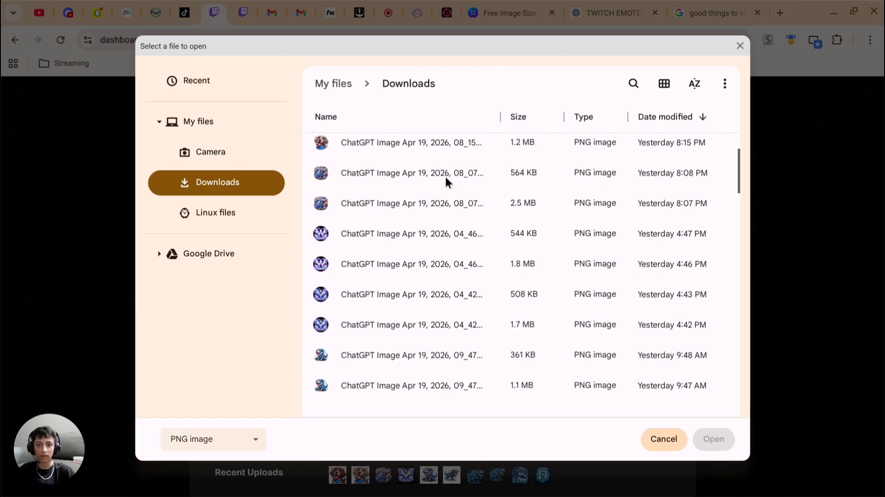
scroll(445, 179, "down", 5)
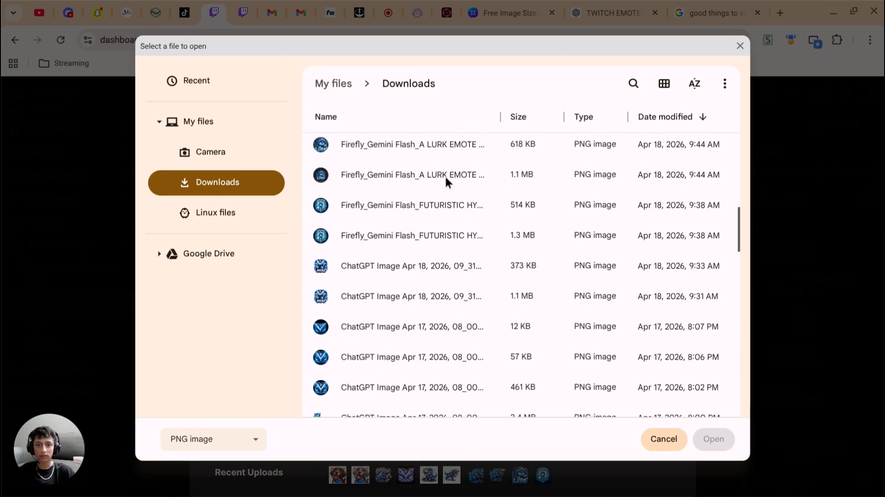
scroll(446, 182, "down", 2)
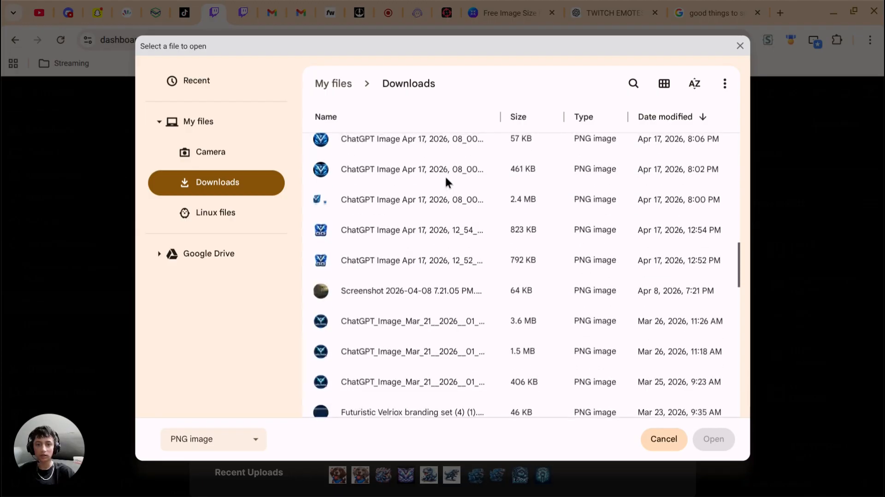
double_click(448, 257)
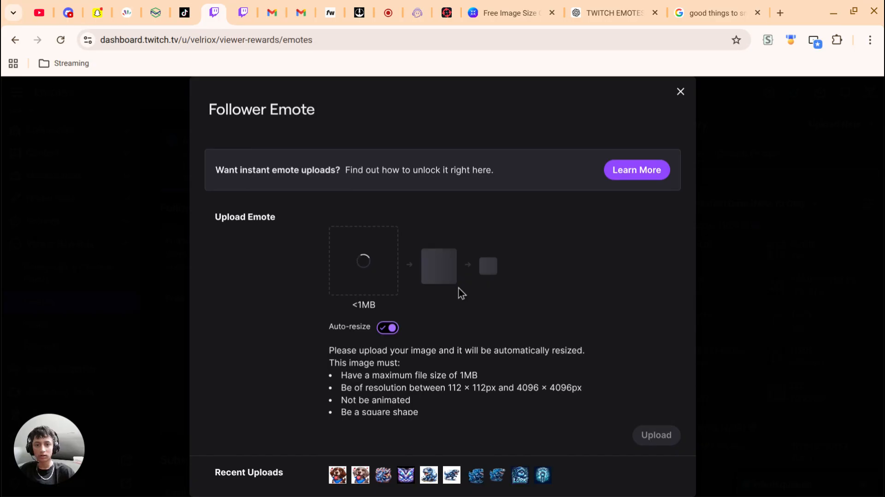
- Replace the emote image with the 564 KB ChatGPT PNG dated Apr 19, 2026 from Downloads and inspect its resized previews
left_click(364, 287)
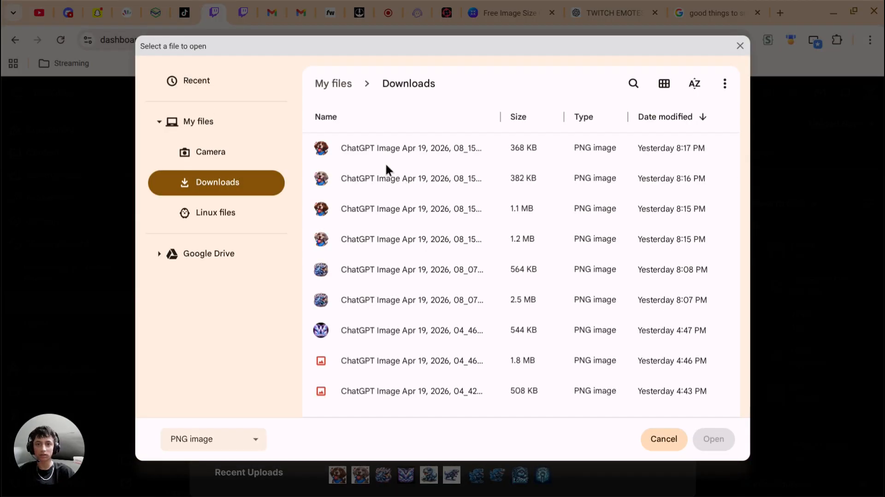
double_click(376, 268)
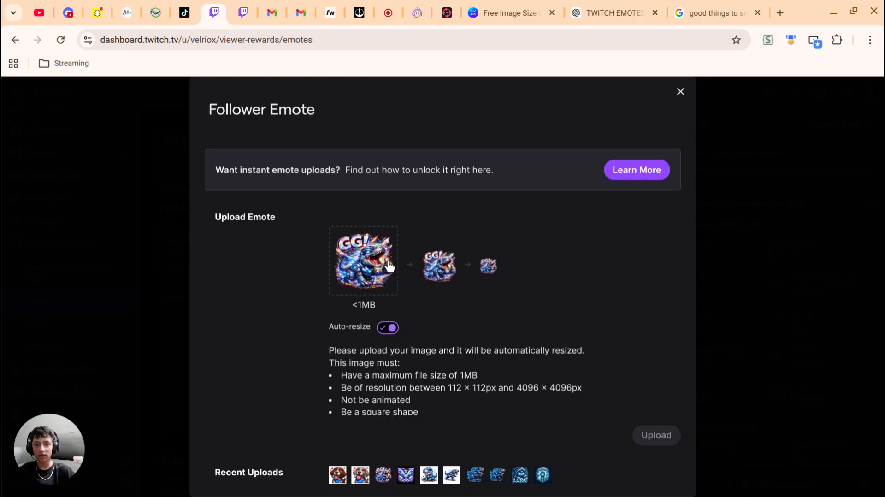
scroll(494, 264, "up", 10)
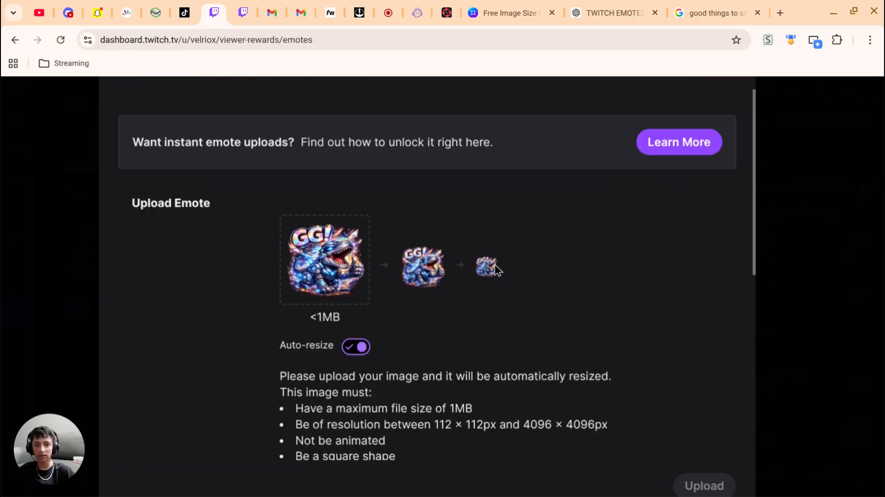
scroll(494, 264, "down", 8)
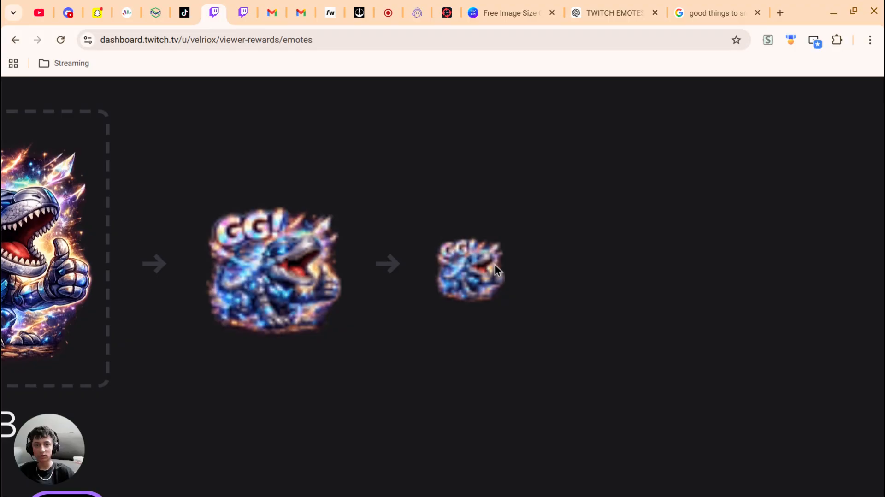
scroll(494, 264, "down", 5)
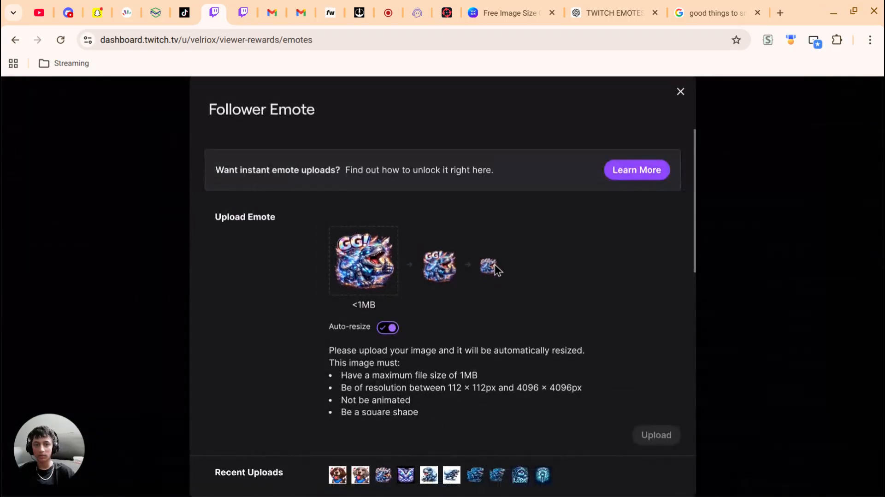
- Name the follower emote AWESOMEDINOSAUR and upload it
scroll(494, 268, "down", 2)
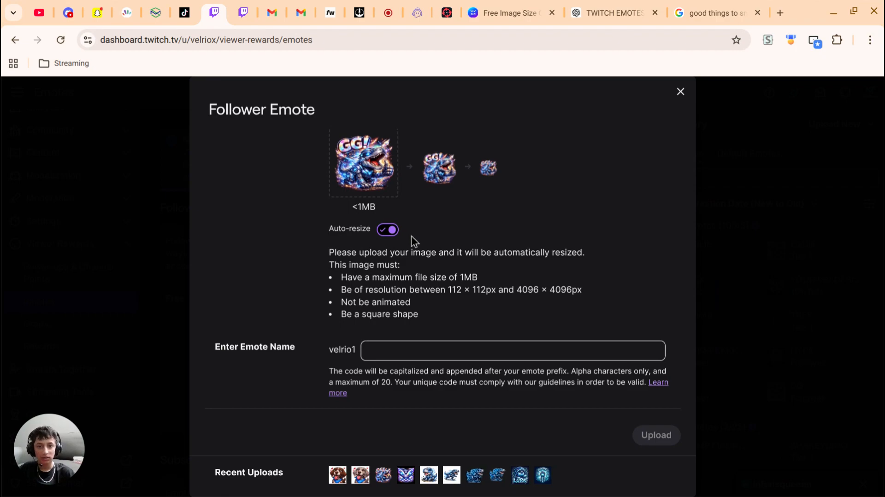
scroll(459, 294, "down", 1)
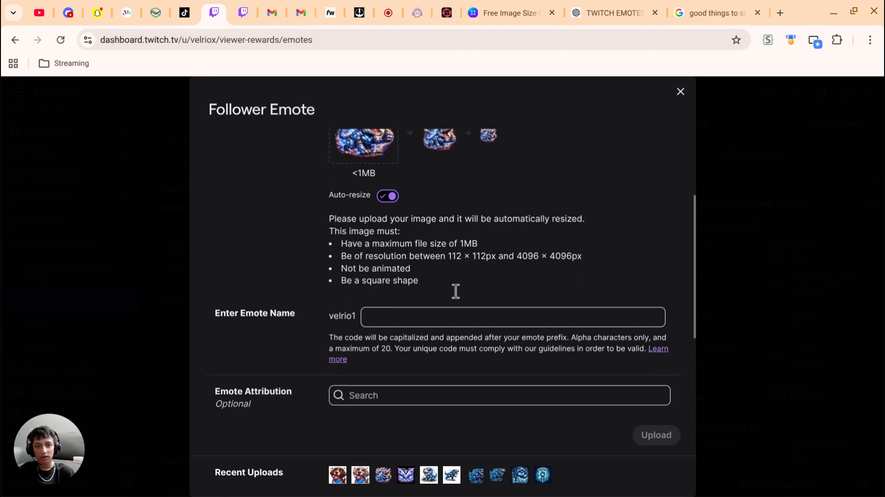
left_click(458, 306)
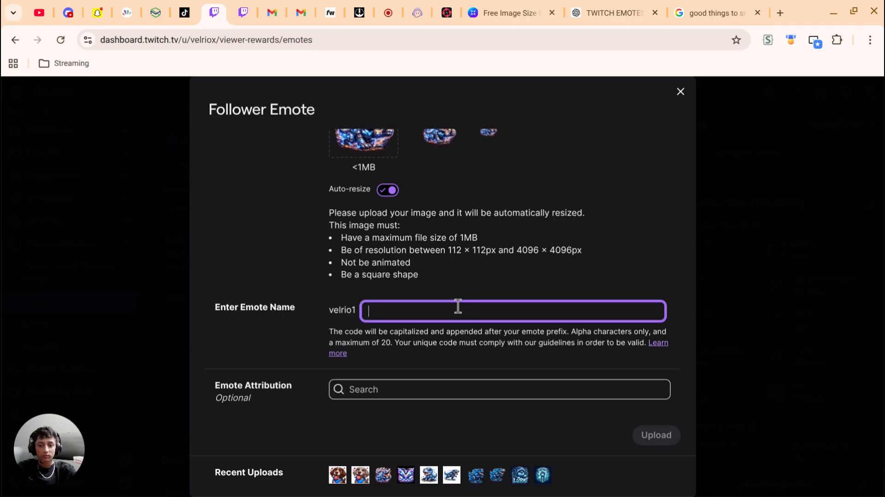
type("i")
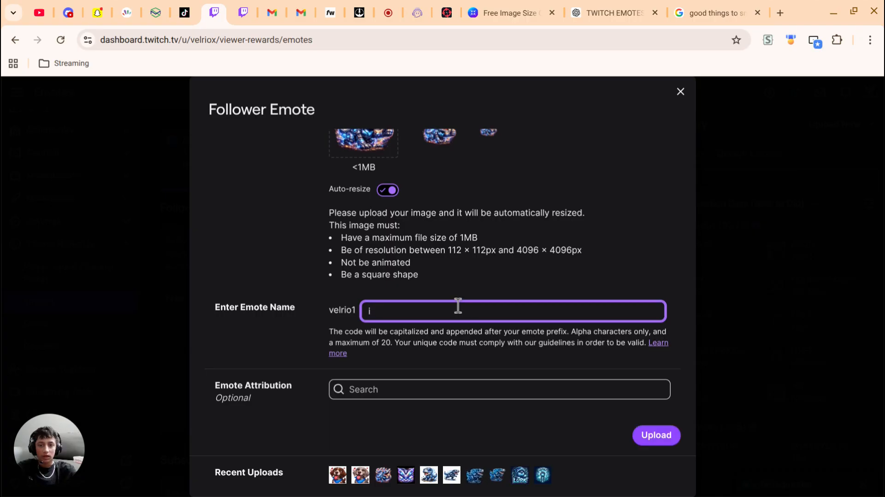
key("BackSpace")
type("AWESOMEDINOSAUR")
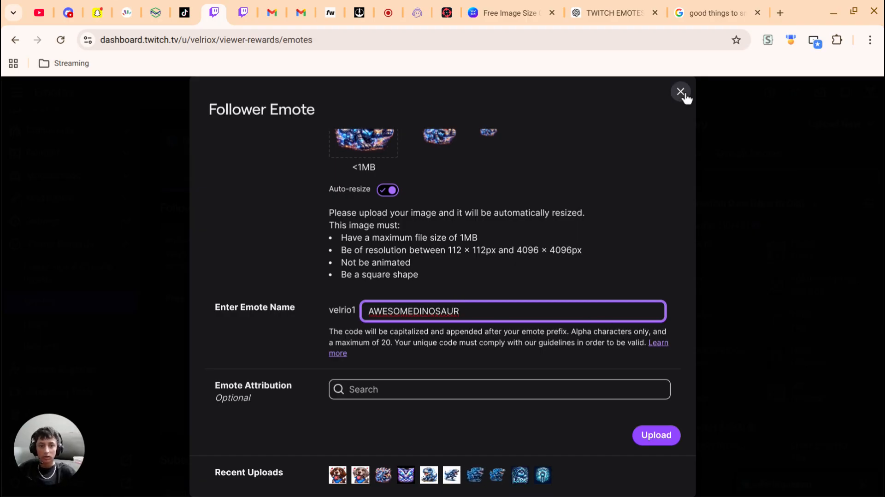
left_click(645, 435)
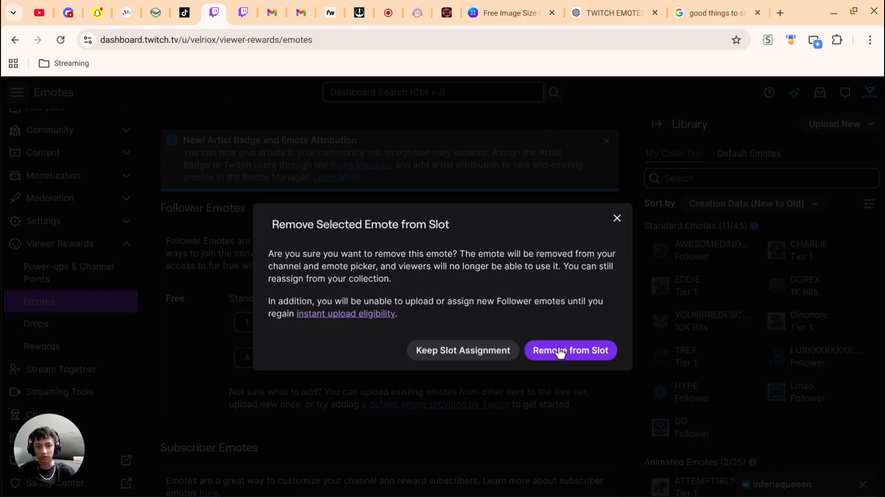
- Remove the AWESOMEDINOSAUR emote from its follower slot and delete it from the emote library
left_click(562, 351)
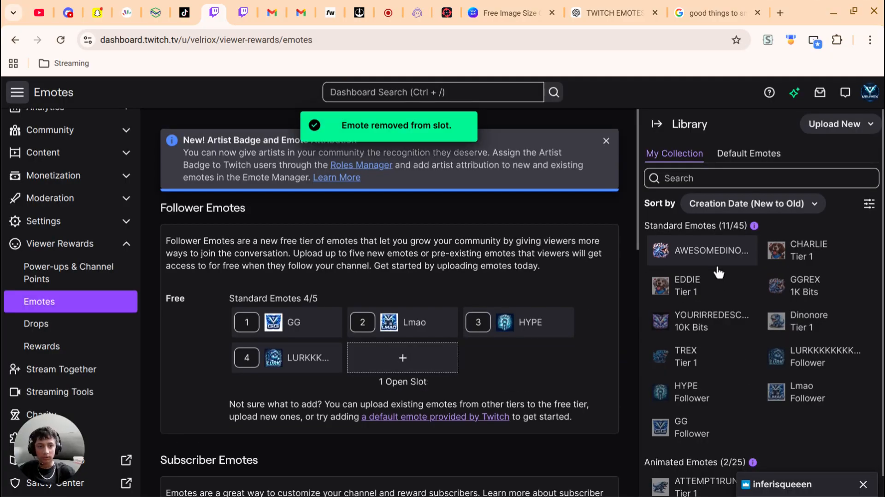
left_click(735, 260)
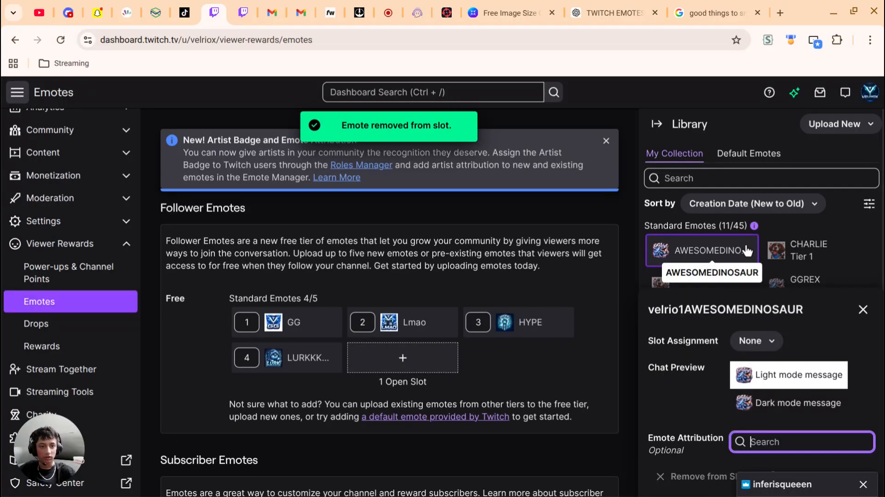
scroll(810, 382, "down", 1)
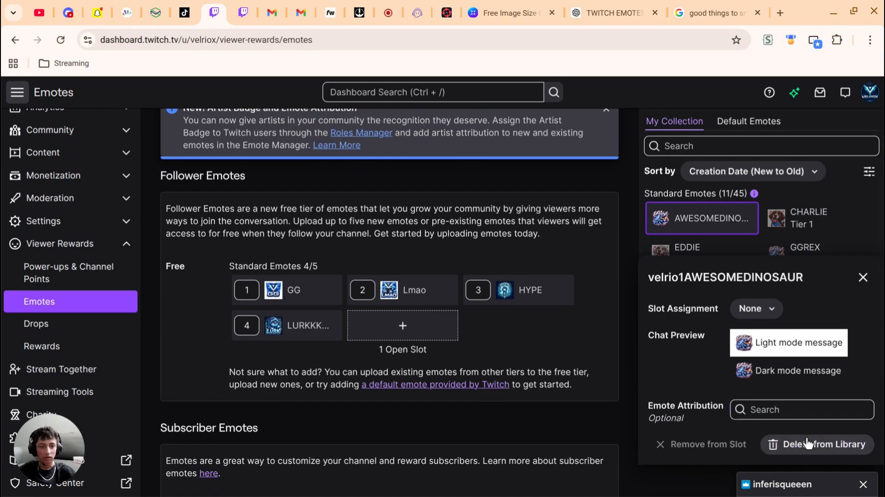
left_click(811, 444)
left_click(518, 331)
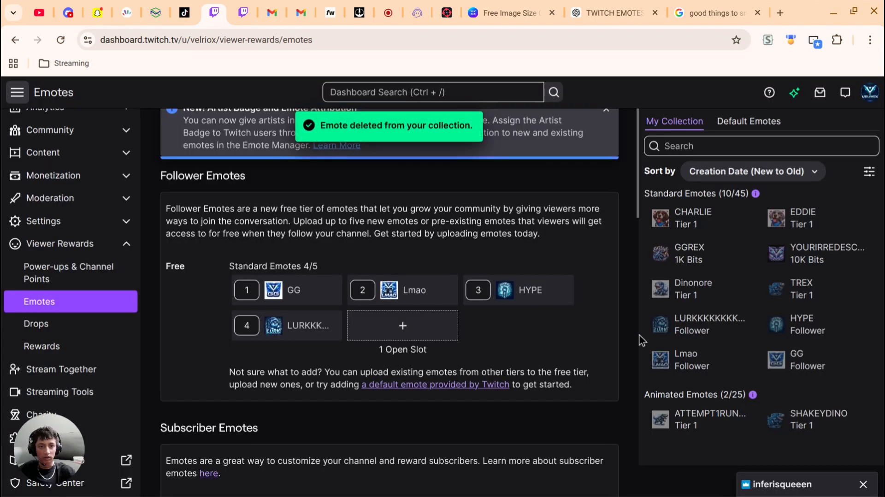
- Review the follower, subscriber tier, animated and Bits tier emote slots on the Emotes page
scroll(538, 368, "down", 5)
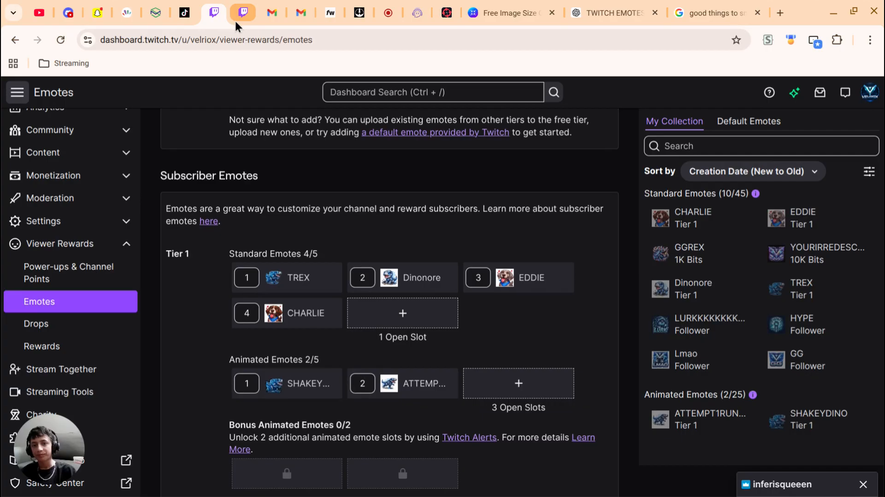
scroll(323, 207, "up", 5)
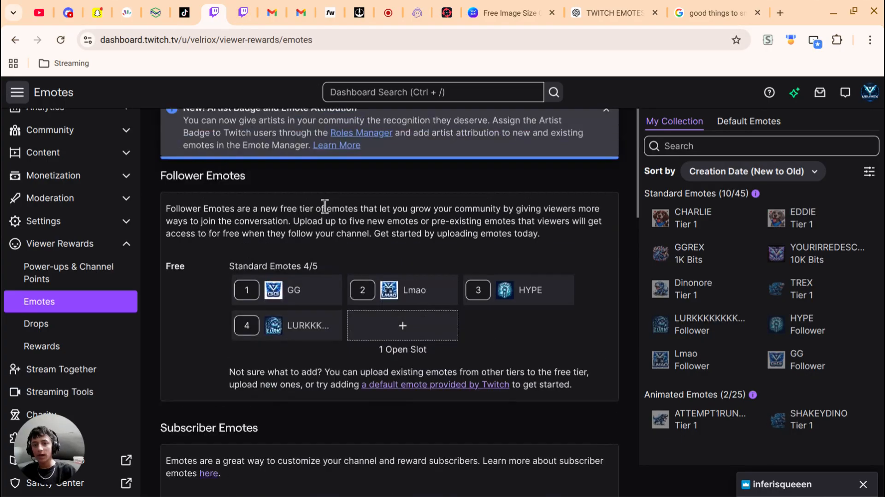
scroll(325, 206, "down", 5)
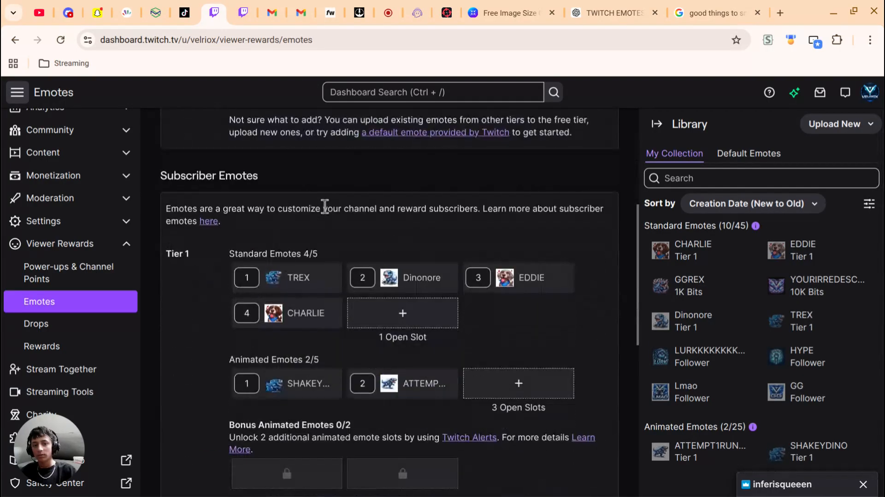
scroll(330, 220, "down", 10)
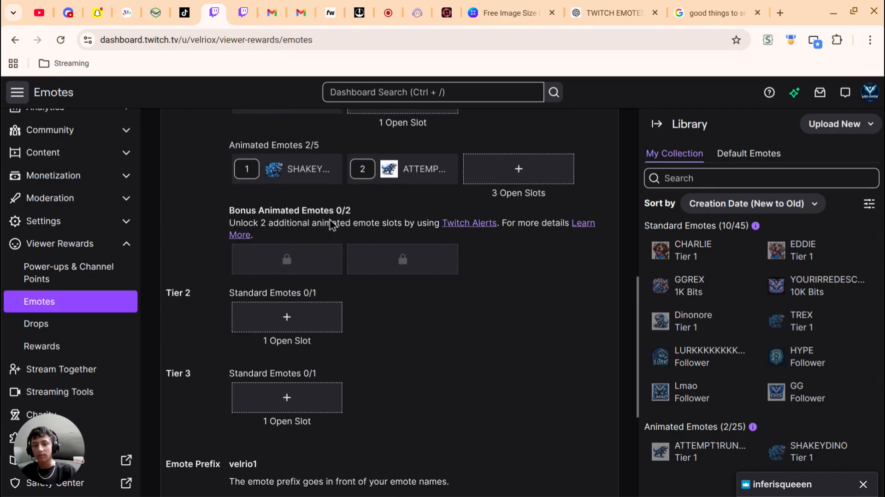
scroll(330, 219, "down", 3)
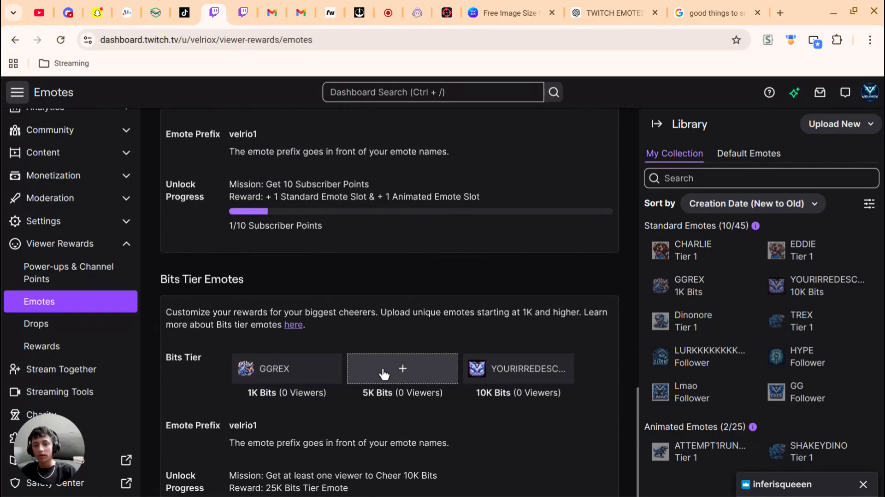
scroll(405, 289, "up", 4)
scroll(405, 289, "up", 6)
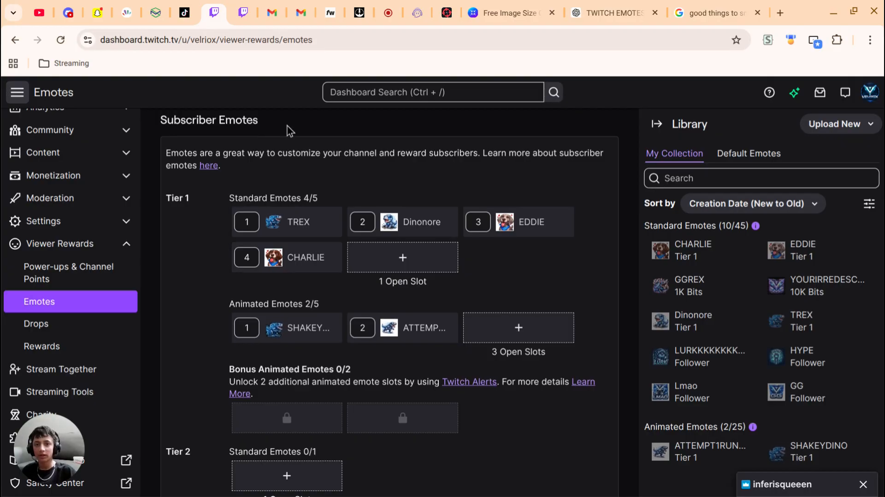
scroll(81, 182, "up", 3)
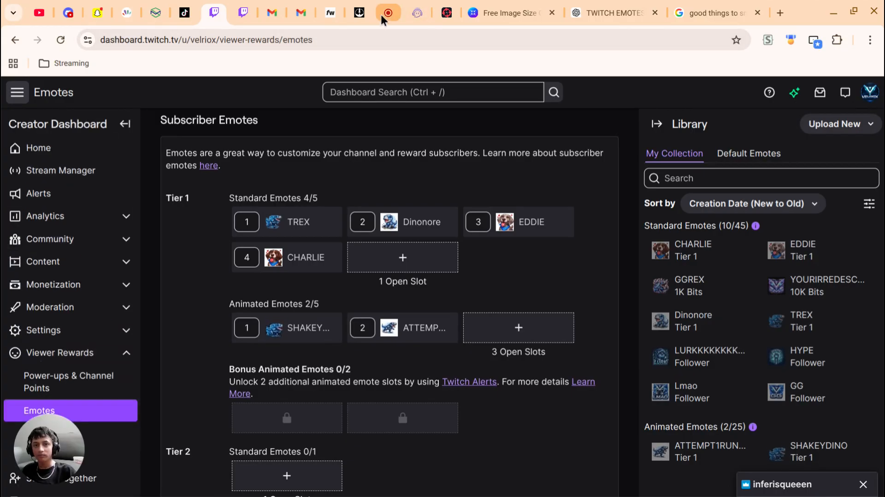
- Switch to the open Twitch live channel page, and briefly play and pause its stream
left_click(243, 12)
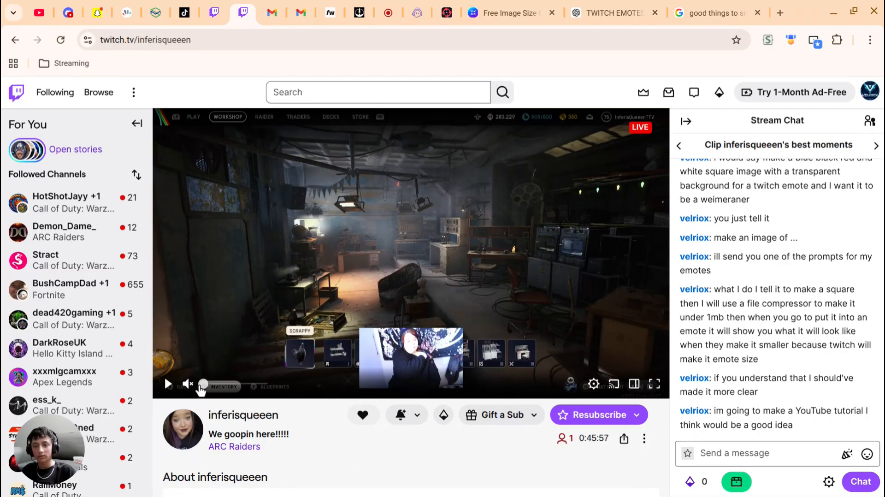
left_click(168, 384)
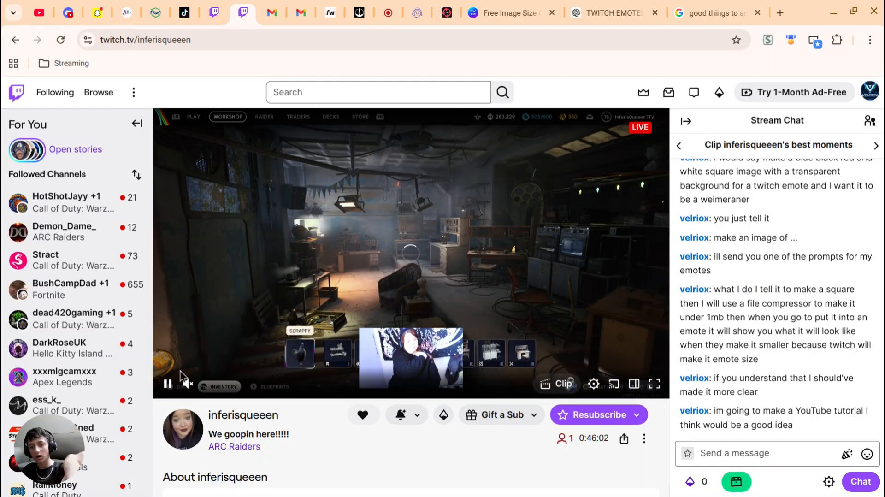
left_click(169, 384)
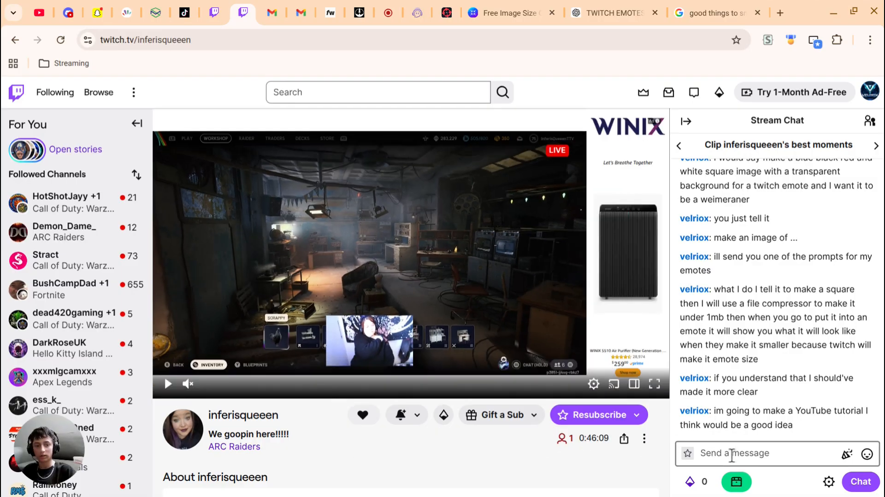
- Open the emote picker in the stream chat and browse to the emotes of your own channel
left_click(763, 453)
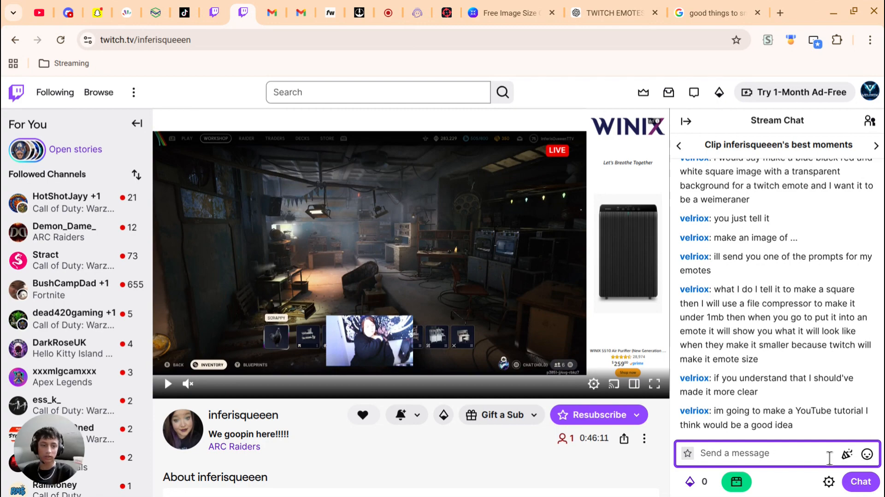
left_click(869, 452)
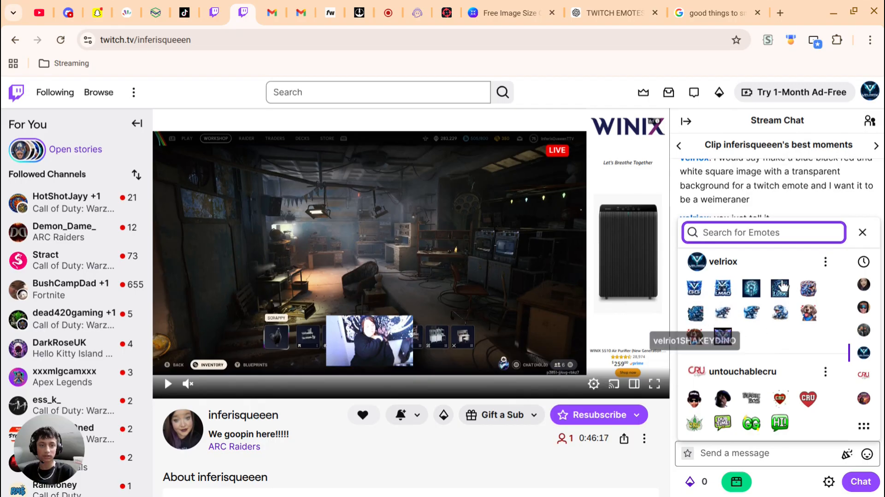
scroll(733, 313, "up", 1)
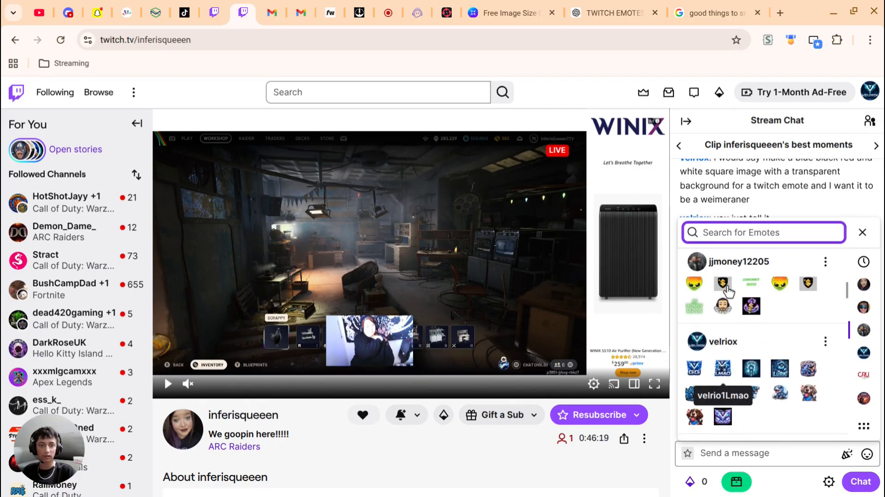
double_click(719, 287)
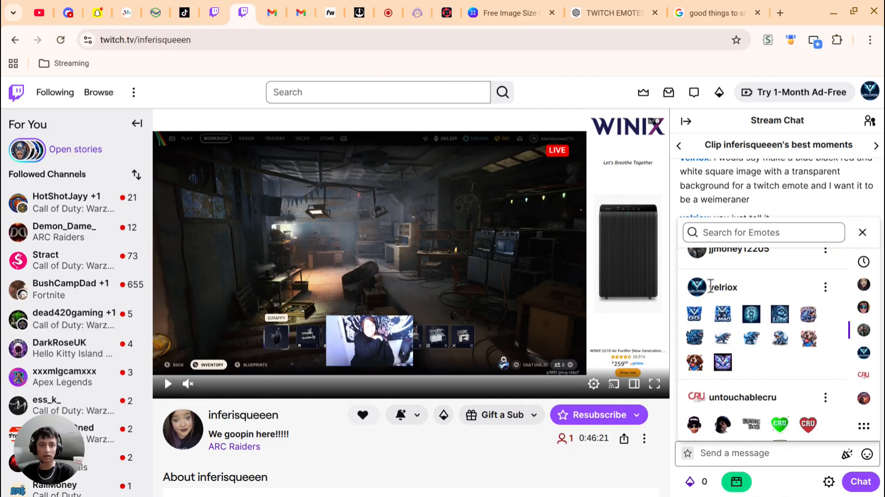
- Switch back to the Creator Dashboard's Emotes page and review its subscriber tier, Bits tier and follower emote slots
left_click(747, 298)
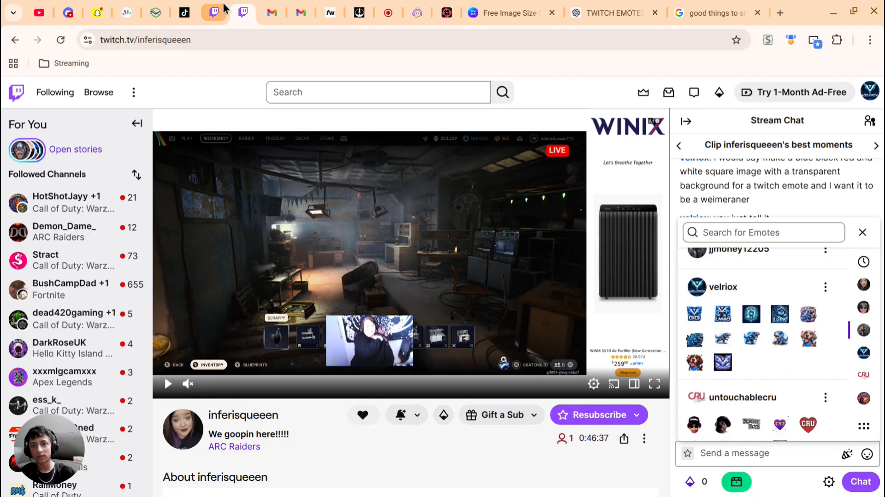
left_click(214, 13)
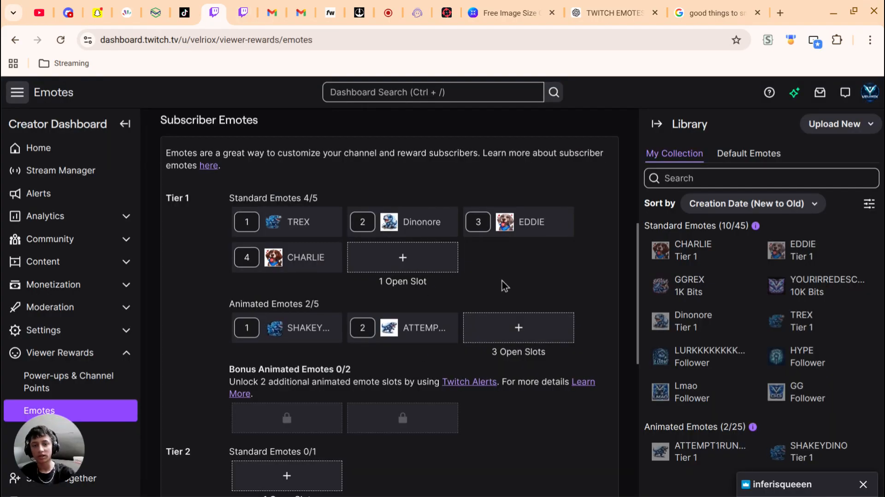
scroll(502, 280, "down", 2)
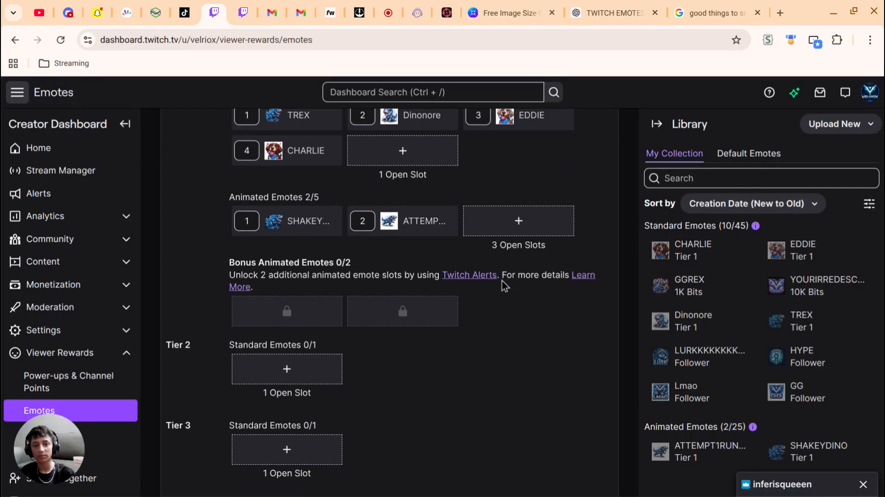
scroll(502, 281, "down", 5)
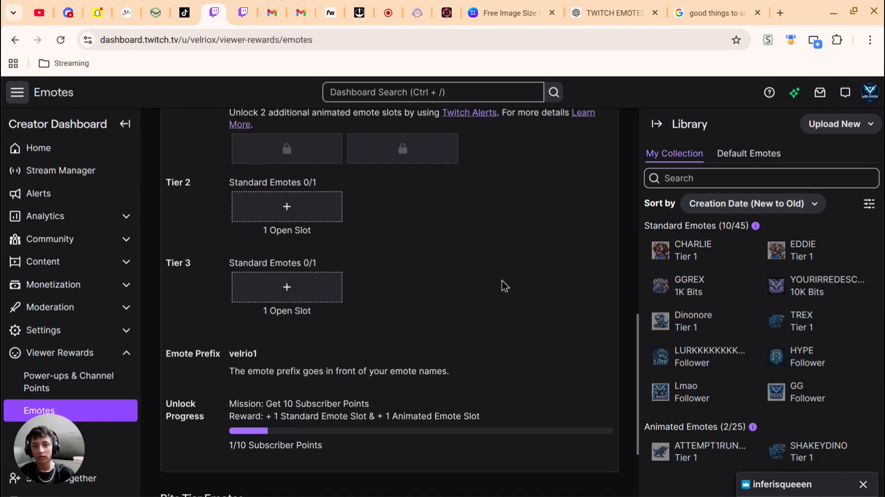
scroll(502, 280, "down", 3)
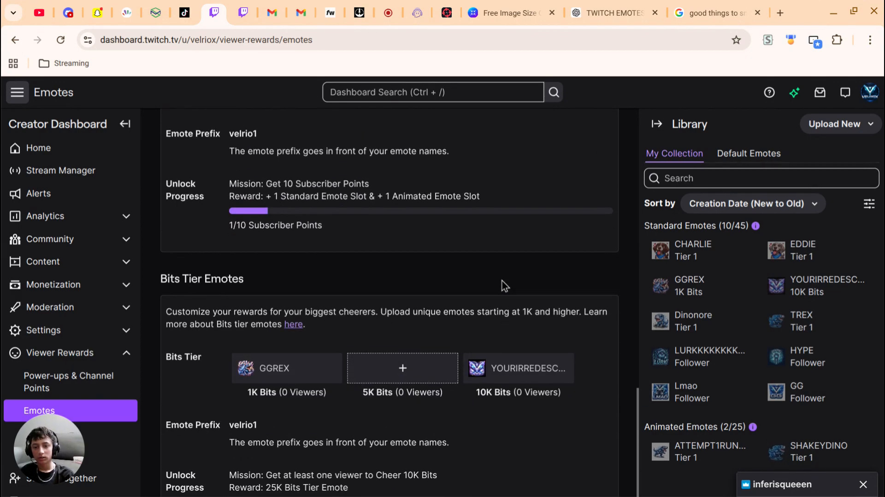
scroll(502, 281, "up", 15)
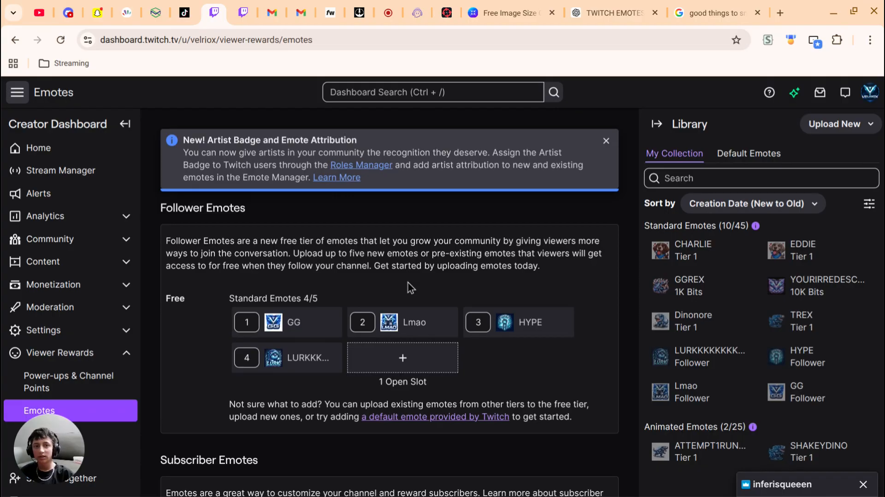
mouse_move(834, 493)
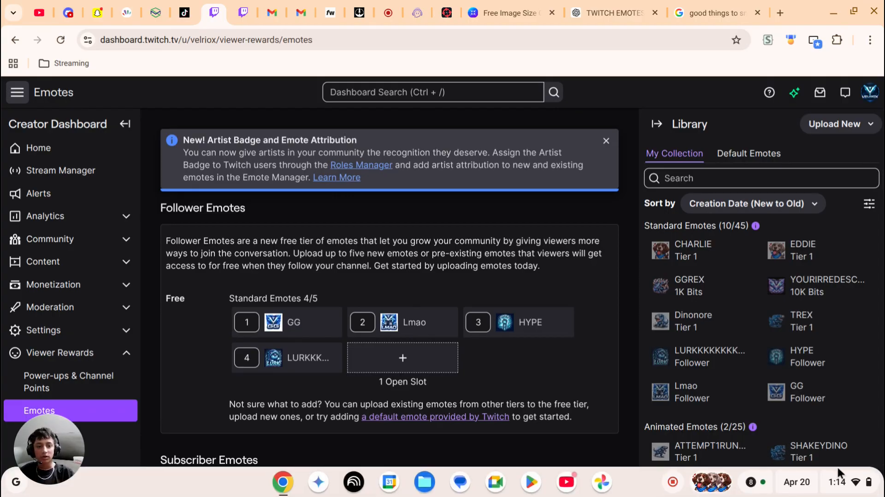